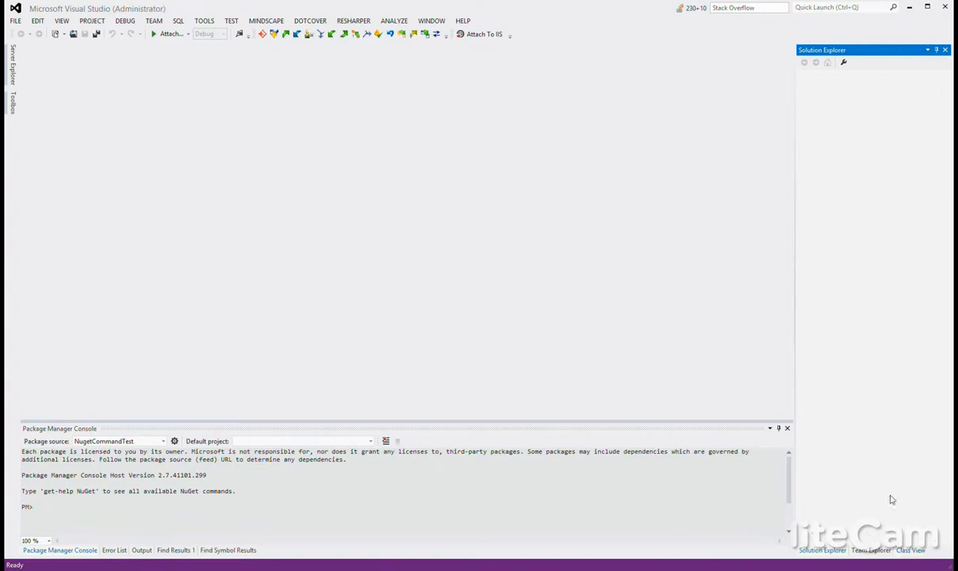
# Create a Windows Azure Cloud Service project named WebFarm.Cloud without adding any roles.
pyautogui.click(15, 21)
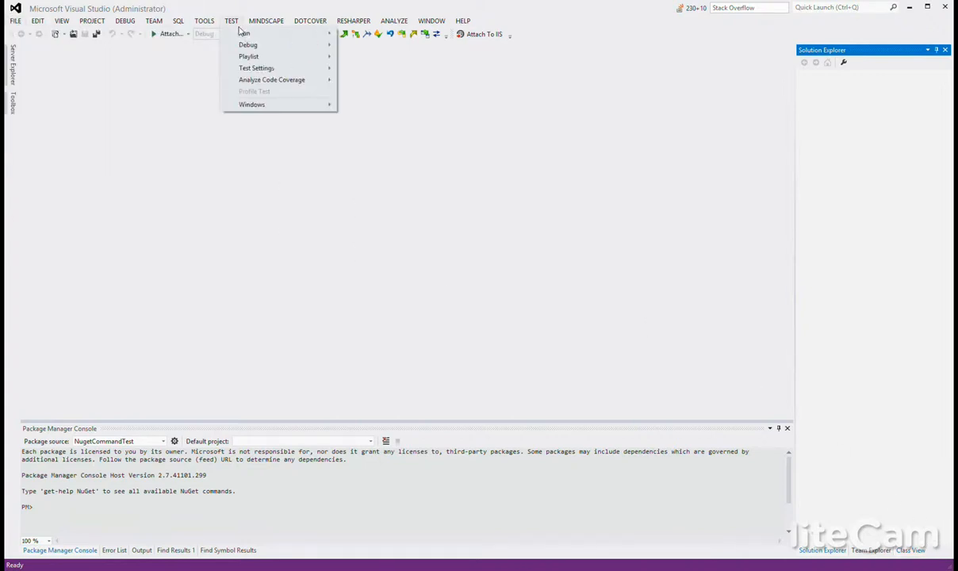
pyautogui.moveTo(86, 36)
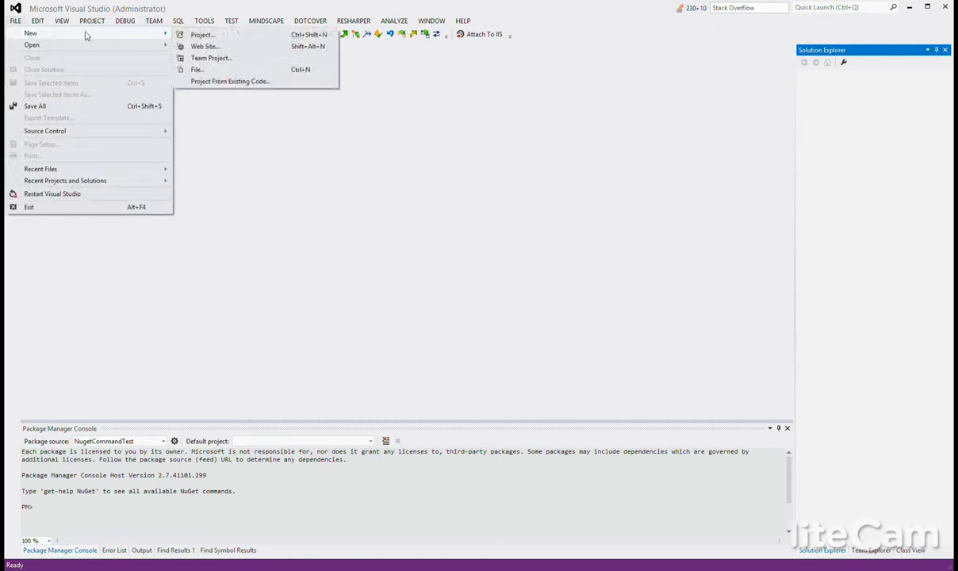
pyautogui.click(208, 35)
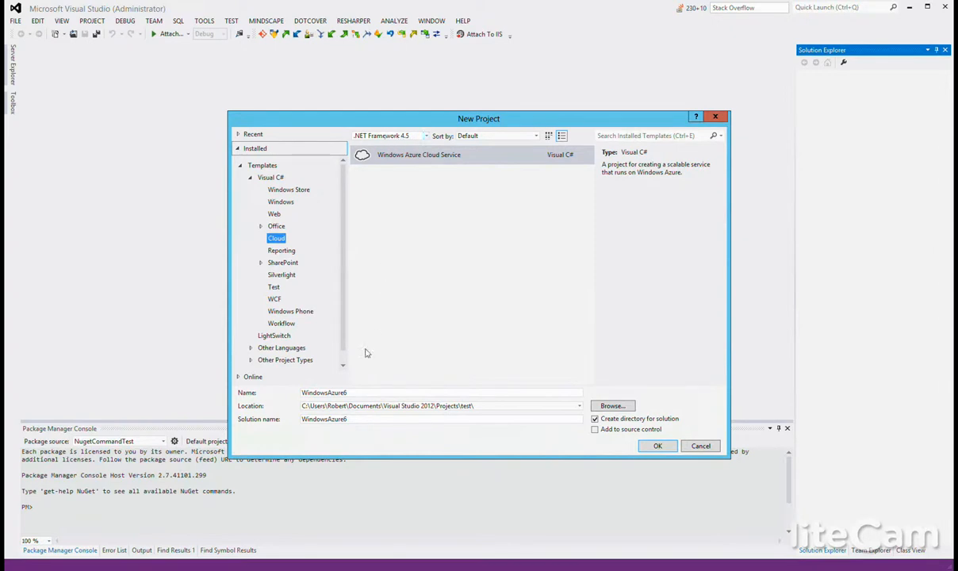
pyautogui.moveTo(359, 393); pyautogui.dragTo(239, 392)
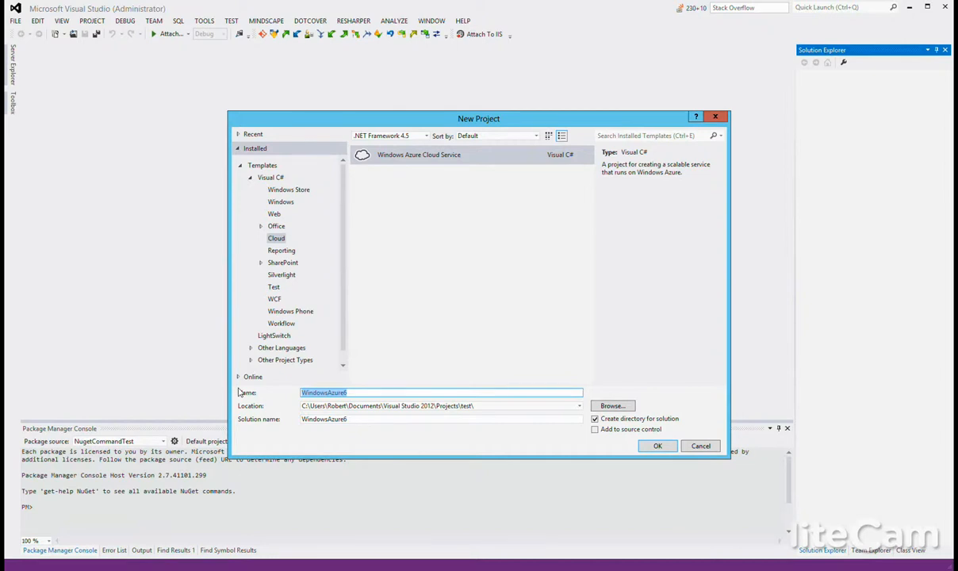
pyautogui.write('WebFarm.Cloud')
pyautogui.press('Return')
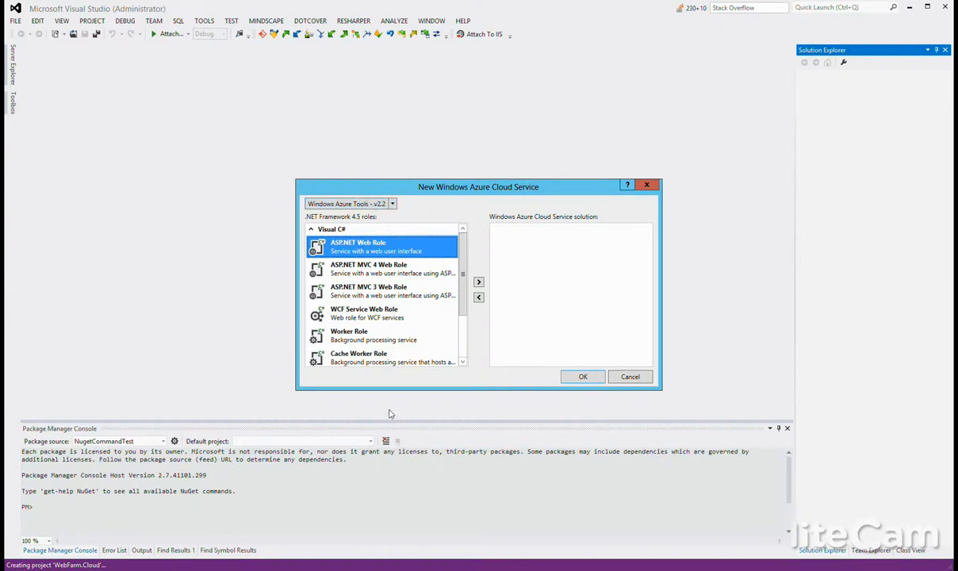
pyautogui.click(580, 378)
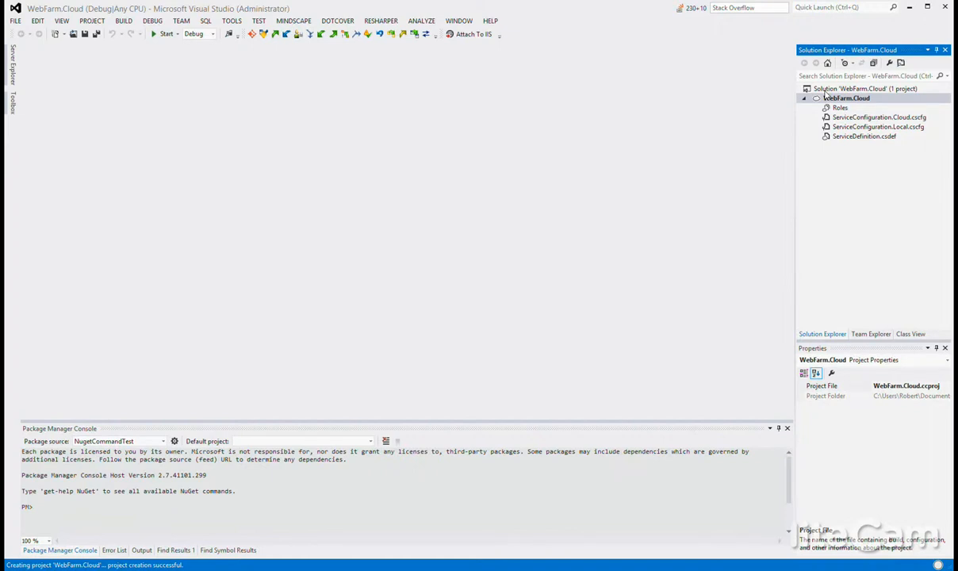
# Add an ASP.NET Empty Web Application project named WebFarm to the solution.
pyautogui.rightClick(825, 92)
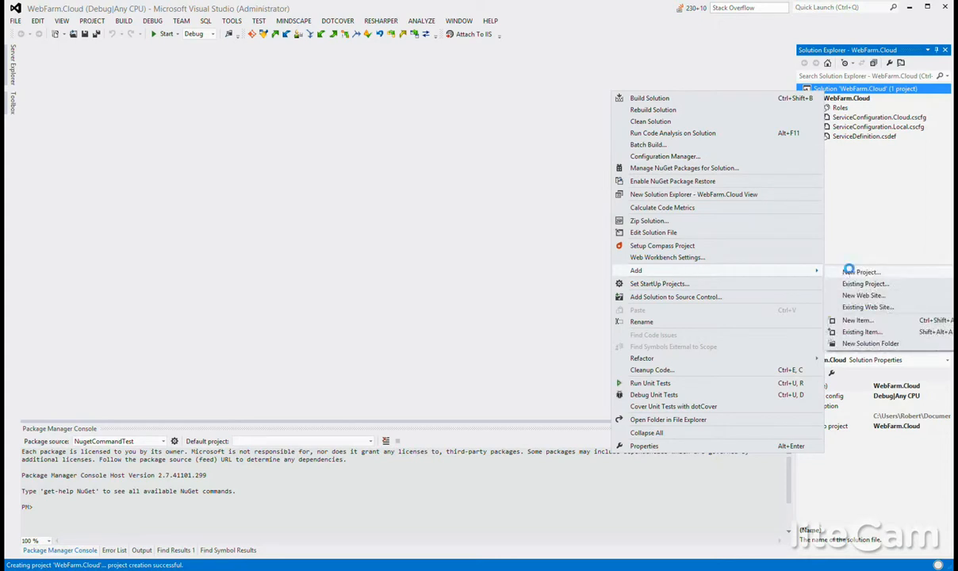
pyautogui.click(799, 255)
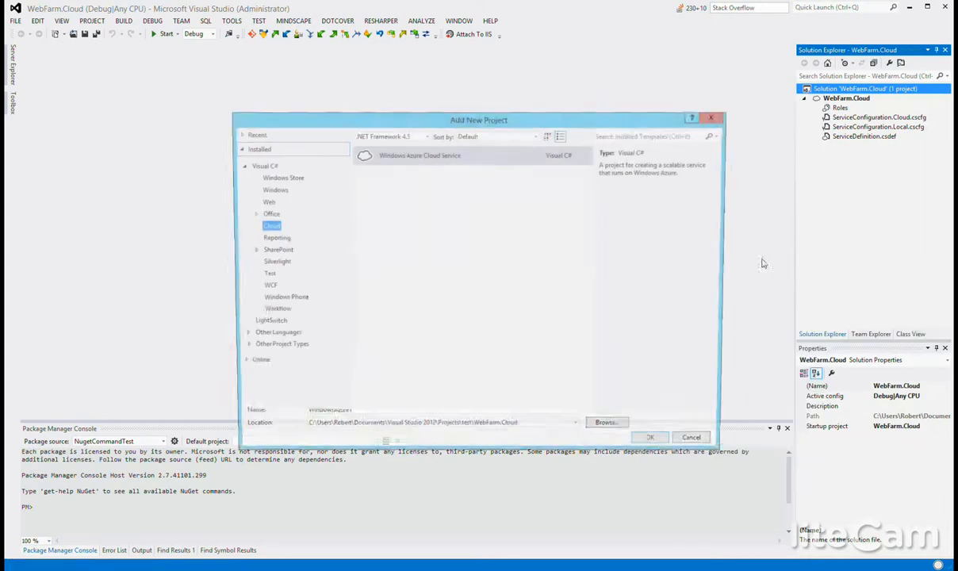
pyautogui.click(264, 200)
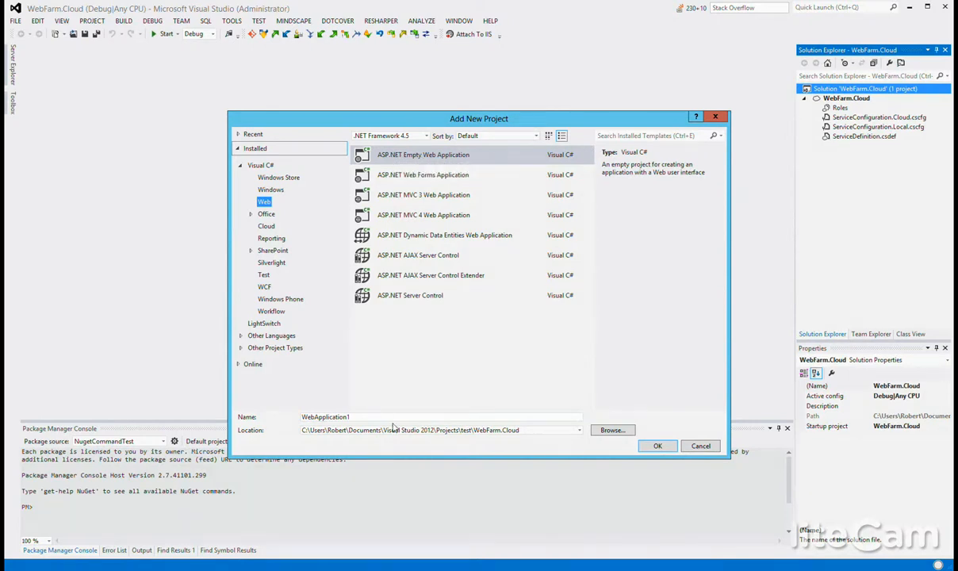
pyautogui.doubleClick(365, 416)
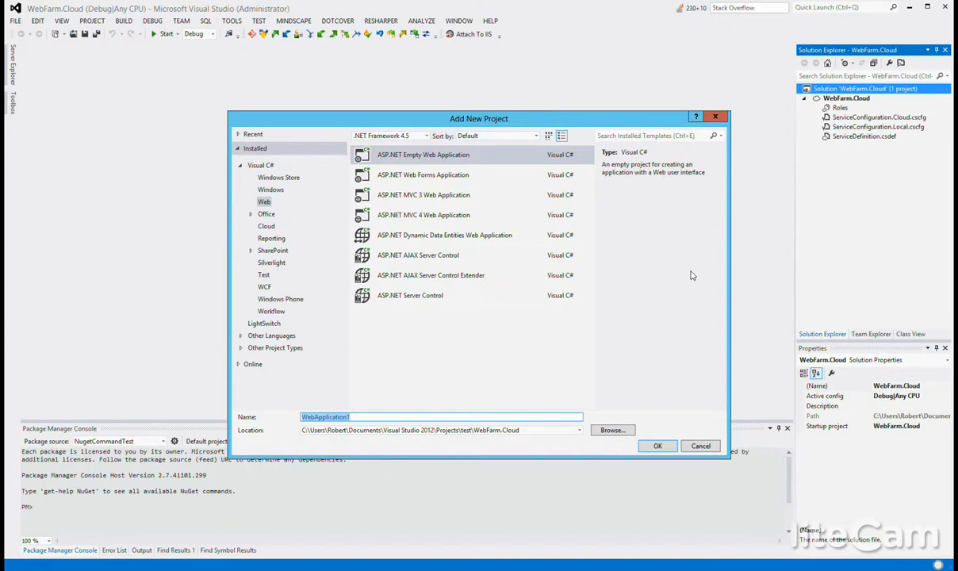
pyautogui.write('WebFarm')
pyautogui.click(658, 446)
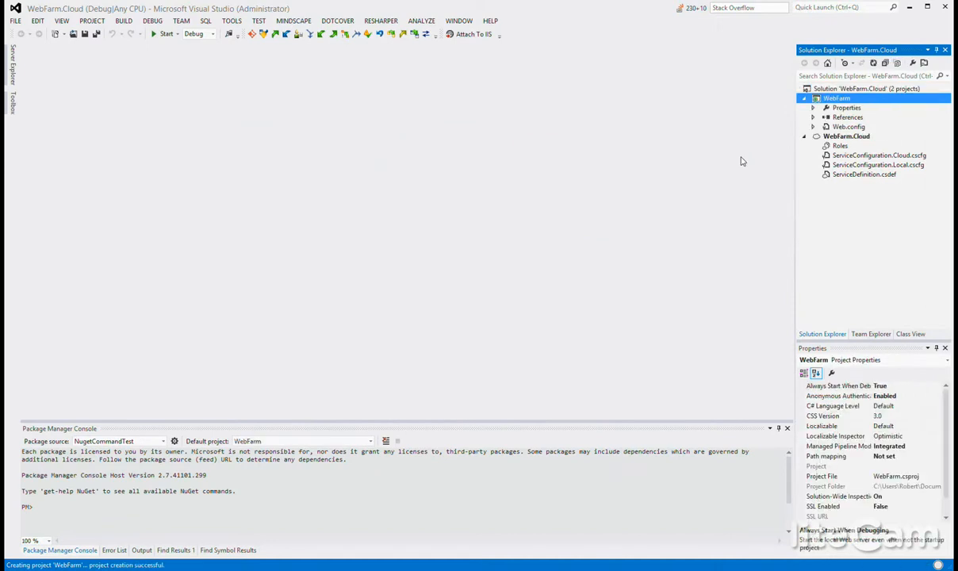
# Associate the existing WebFarm project as a web role under WebFarm.Cloud's Roles folder.
pyautogui.rightClick(839, 147)
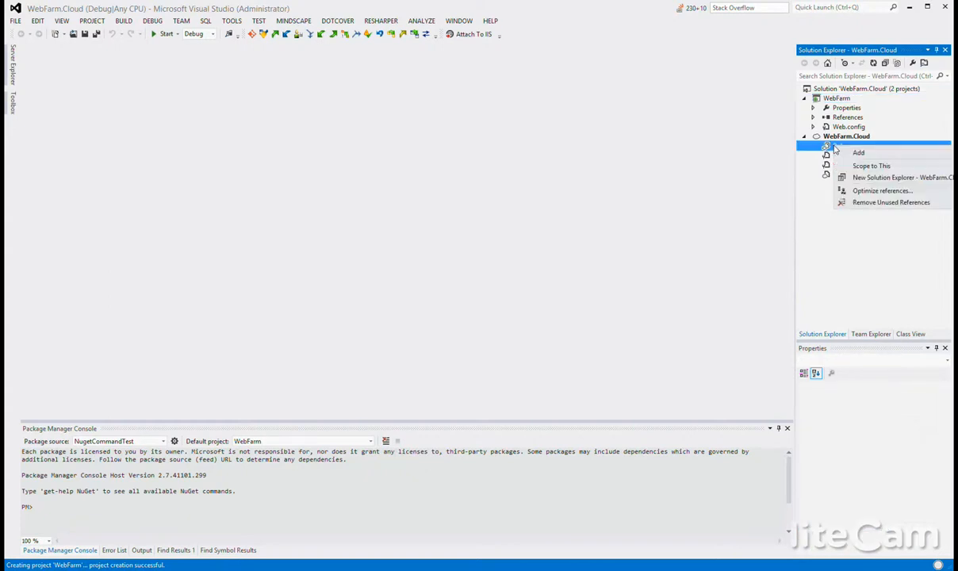
pyautogui.moveTo(858, 155)
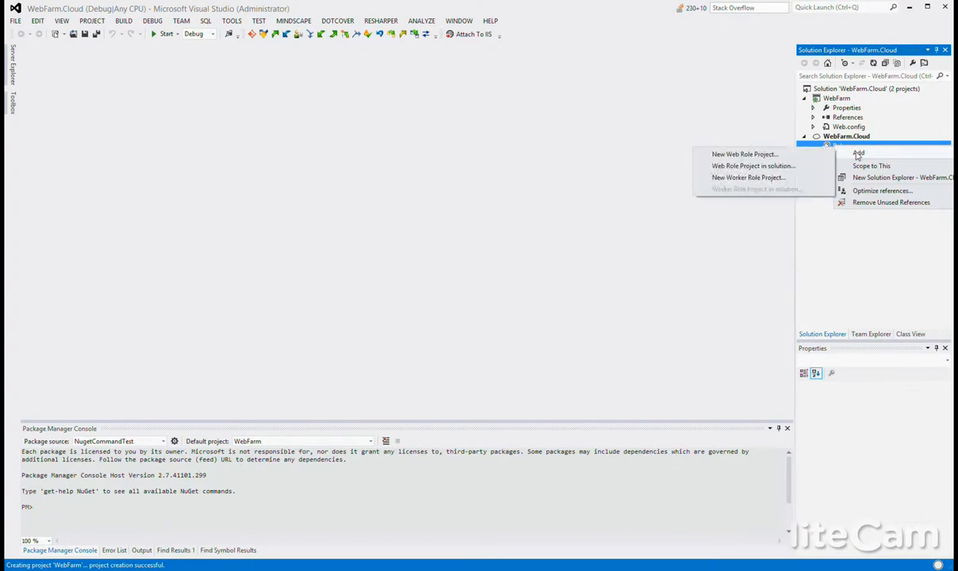
pyautogui.click(769, 166)
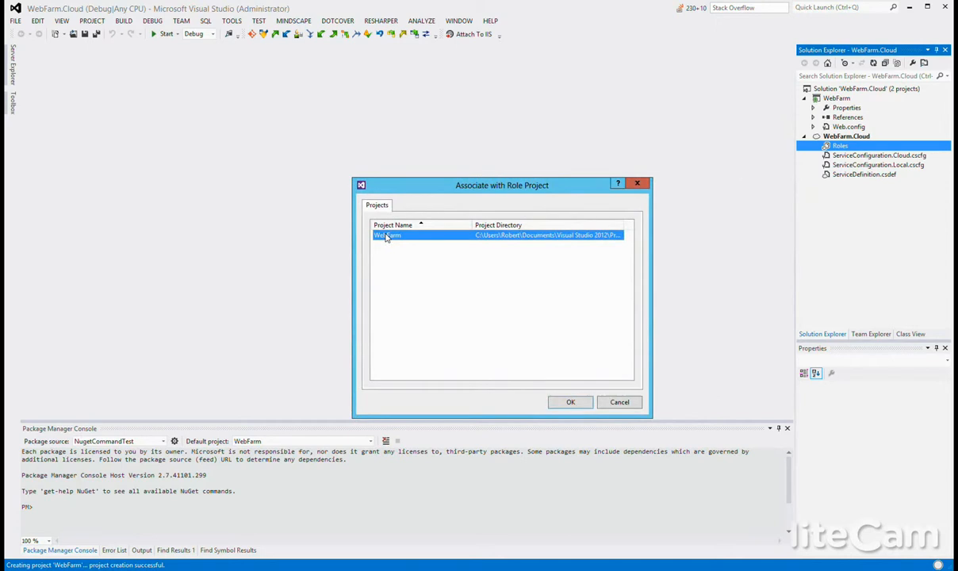
pyautogui.click(570, 402)
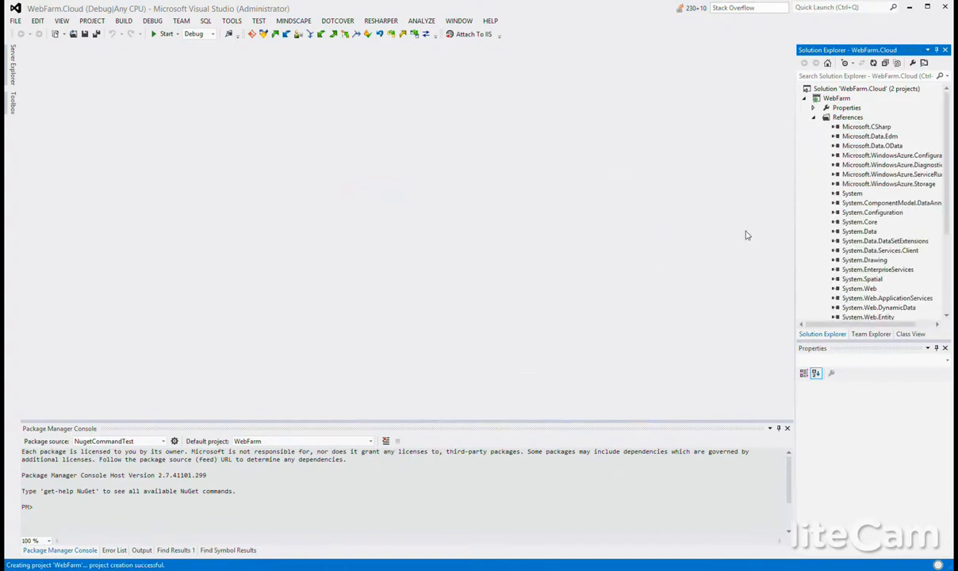
pyautogui.click(813, 117)
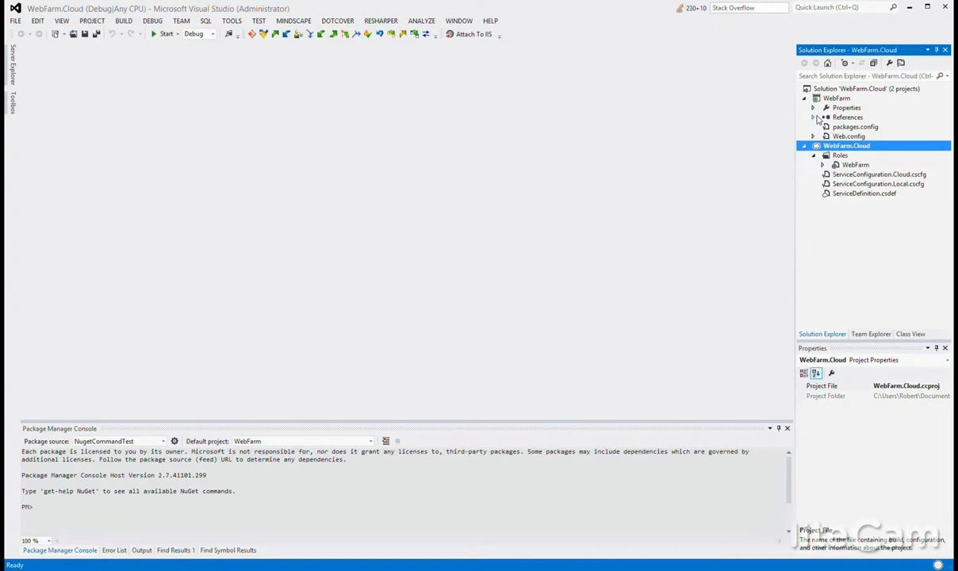
# Enable Remote Desktop for all roles in the package settings using the Windows Azure Tools certificate.
pyautogui.rightClick(832, 149)
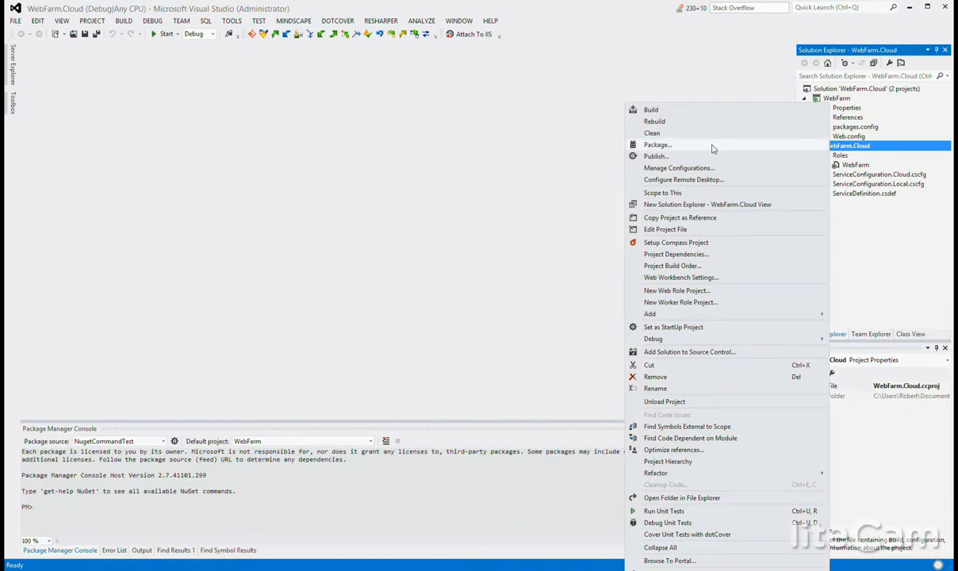
pyautogui.click(673, 143)
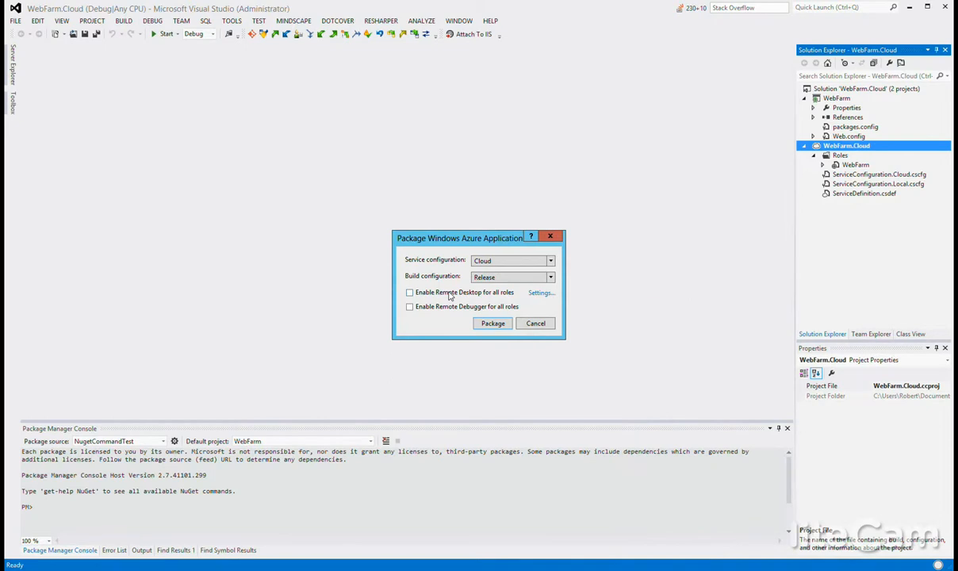
pyautogui.click(449, 296)
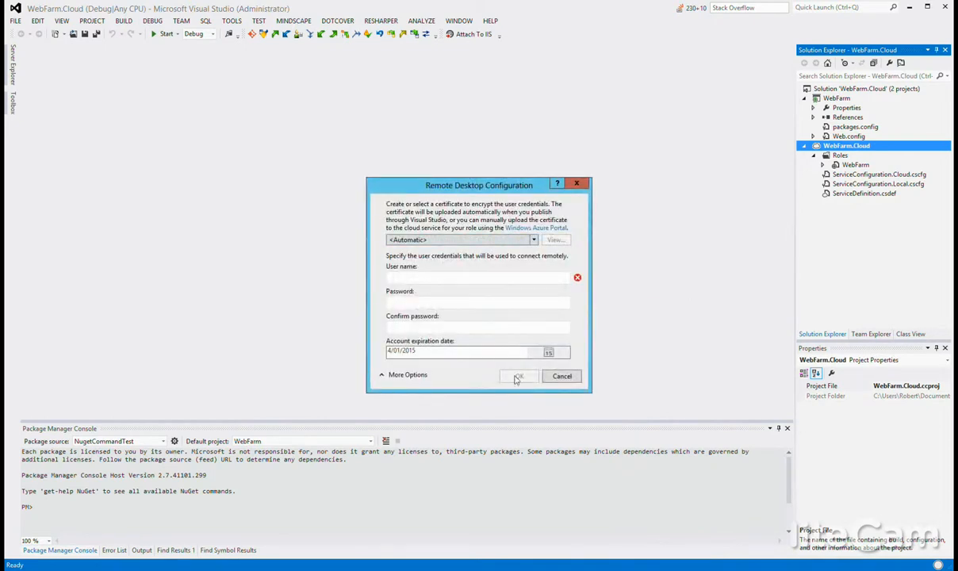
pyautogui.click(534, 240)
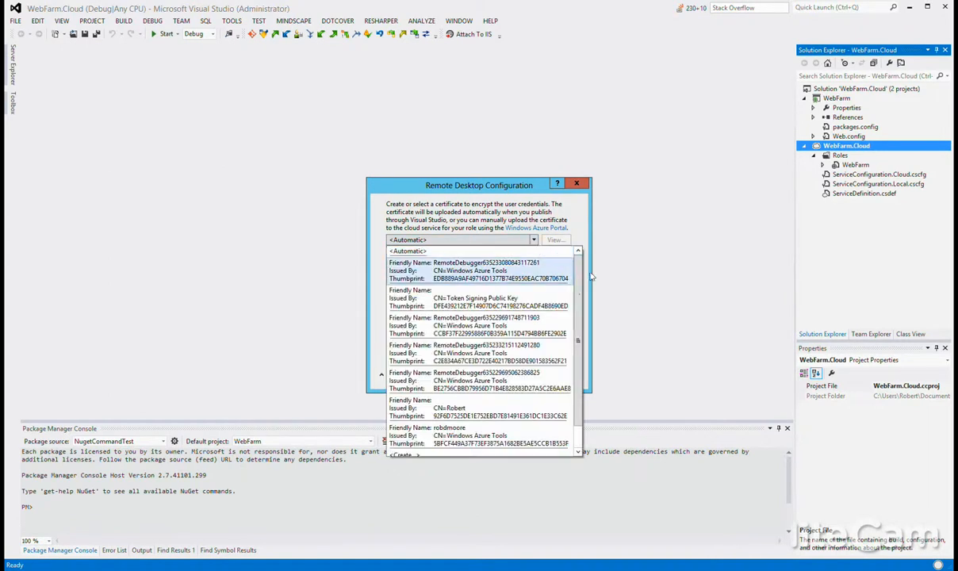
pyautogui.scroll(-1, 544, 380)
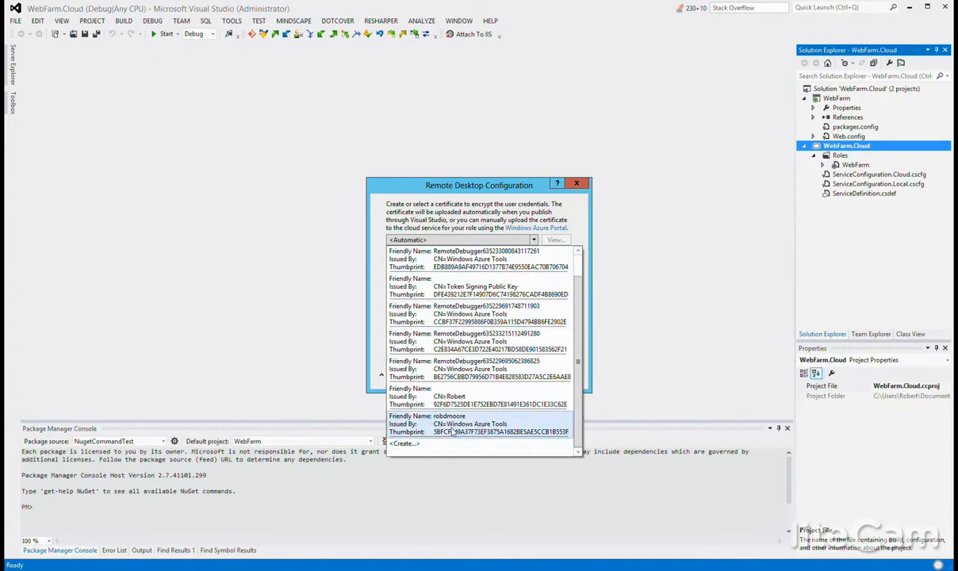
pyautogui.click(432, 416)
pyautogui.click(464, 239)
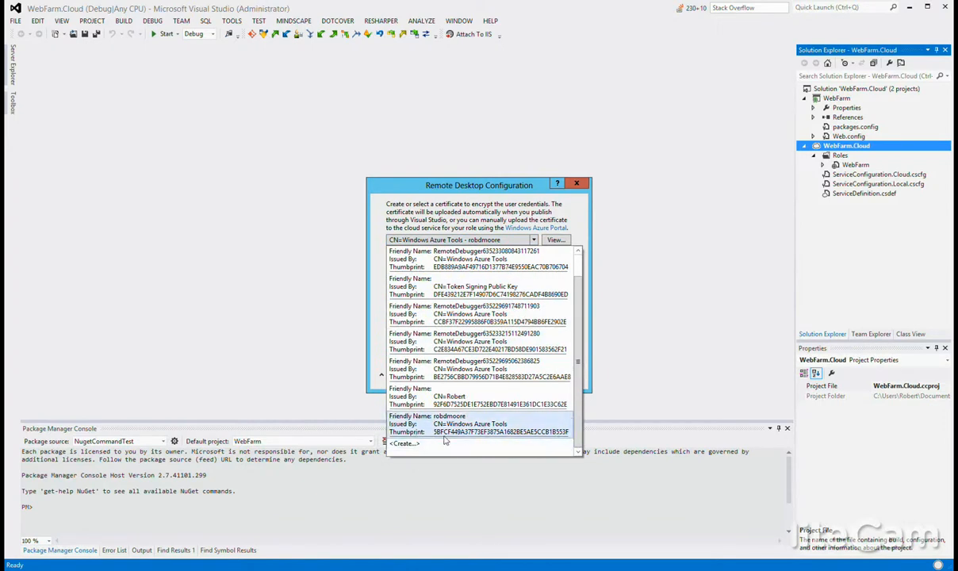
pyautogui.click(442, 436)
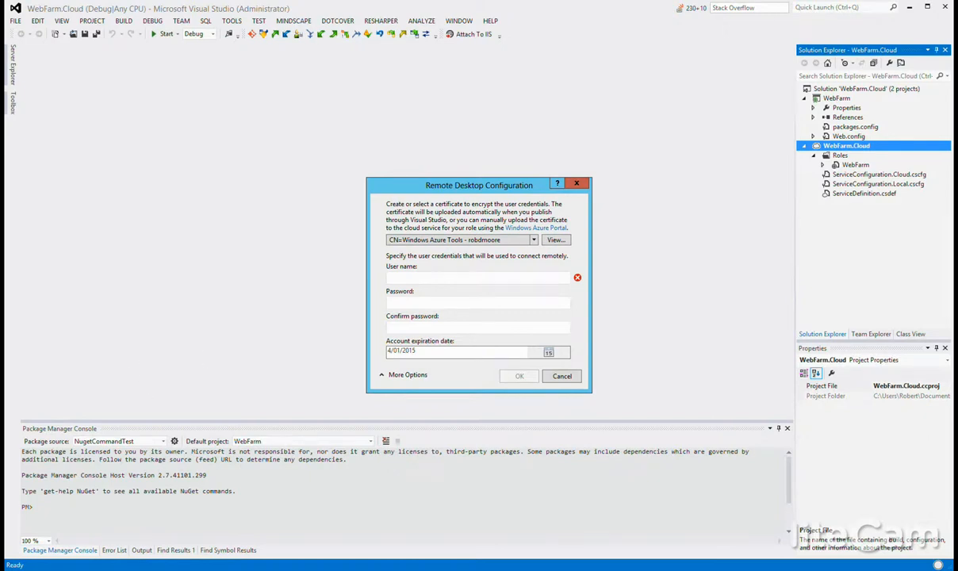
pyautogui.click(60, 570)
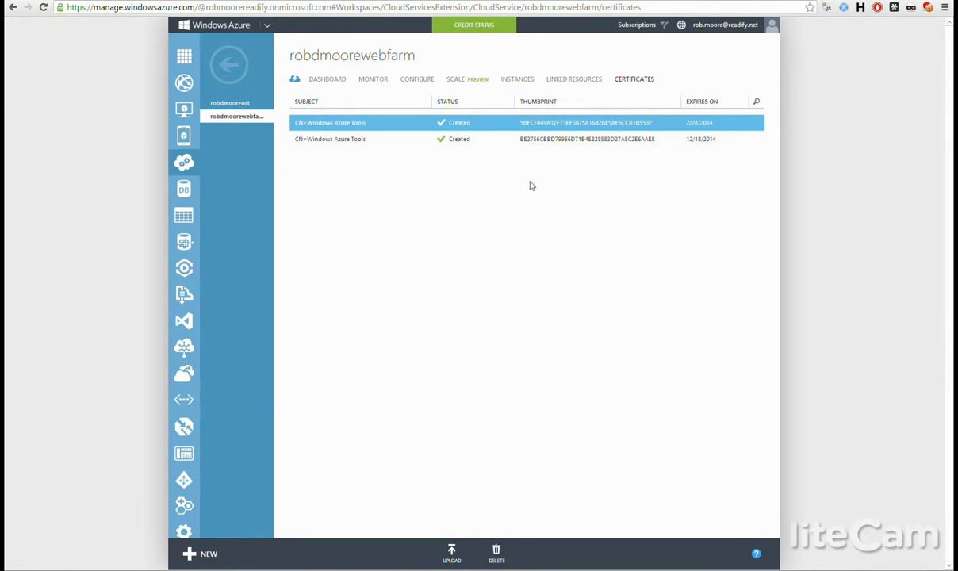
# Compare the first certificate's thumbprint in the Azure portal, then return to the Remote Desktop settings.
pyautogui.doubleClick(542, 123)
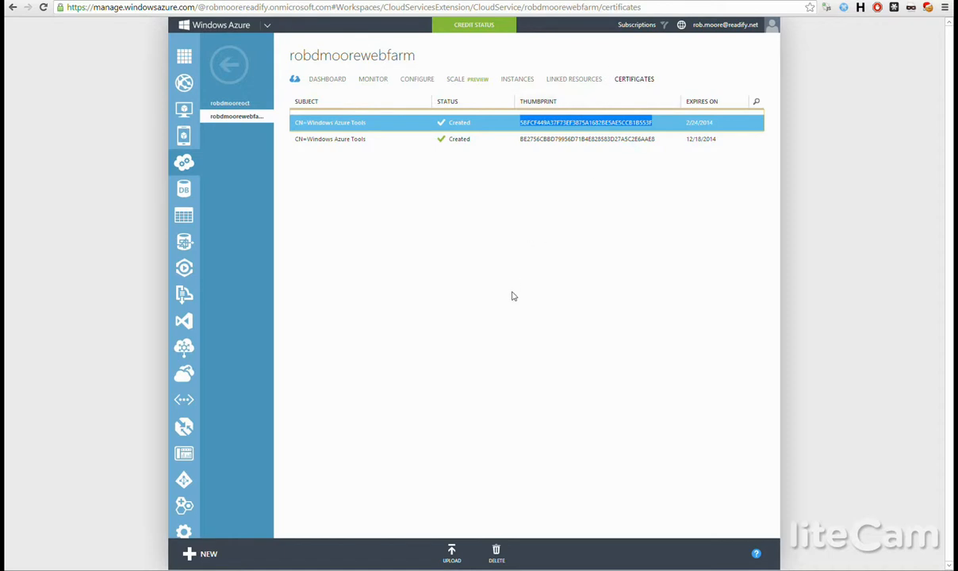
pyautogui.click(79, 568)
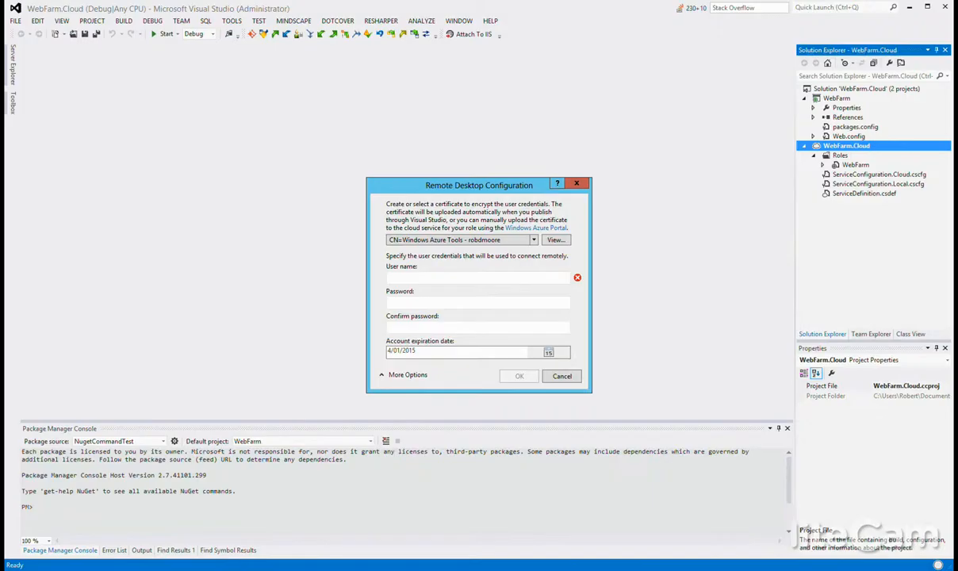
pyautogui.click(452, 277)
# Enter remote desktop user name webfarmadmin with a password and matching confirmation.
pyautogui.write('webf')
pyautogui.write('armadmin')
pyautogui.press('Tab')
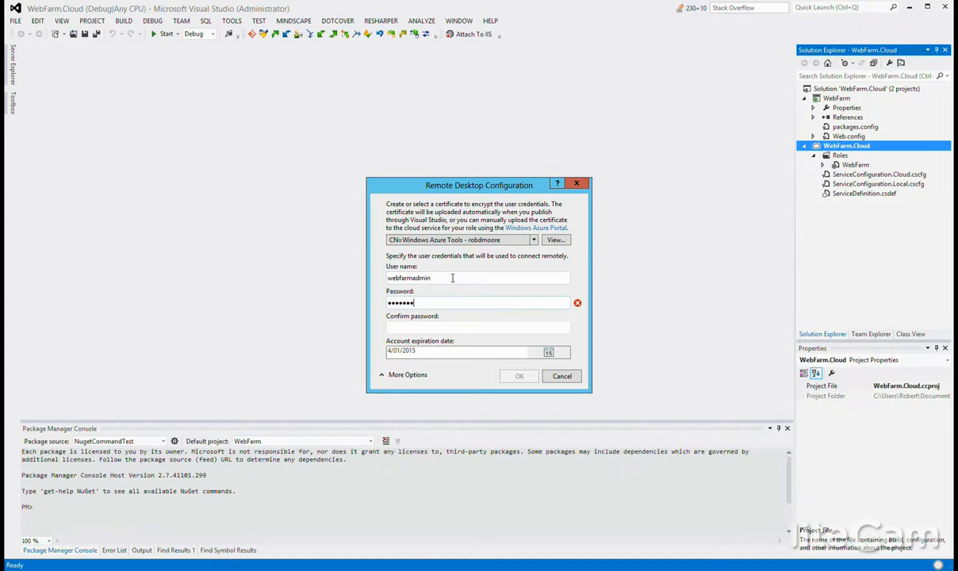
pyautogui.press('Tab')
pyautogui.click(457, 305)
pyautogui.write('••')
pyautogui.press('Tab')
pyautogui.write('•••')
pyautogui.press('Tab')
pyautogui.press('BackSpace')
pyautogui.press('BackSpace')
pyautogui.write('••')
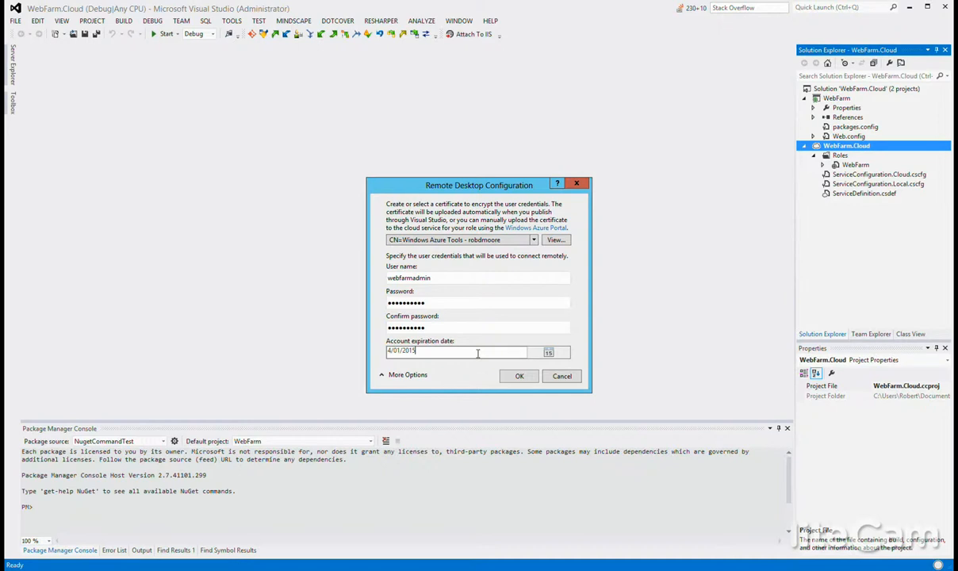
# Accept the Remote Desktop settings and build the WebFarm.Cloud deployment package.
pyautogui.click(519, 377)
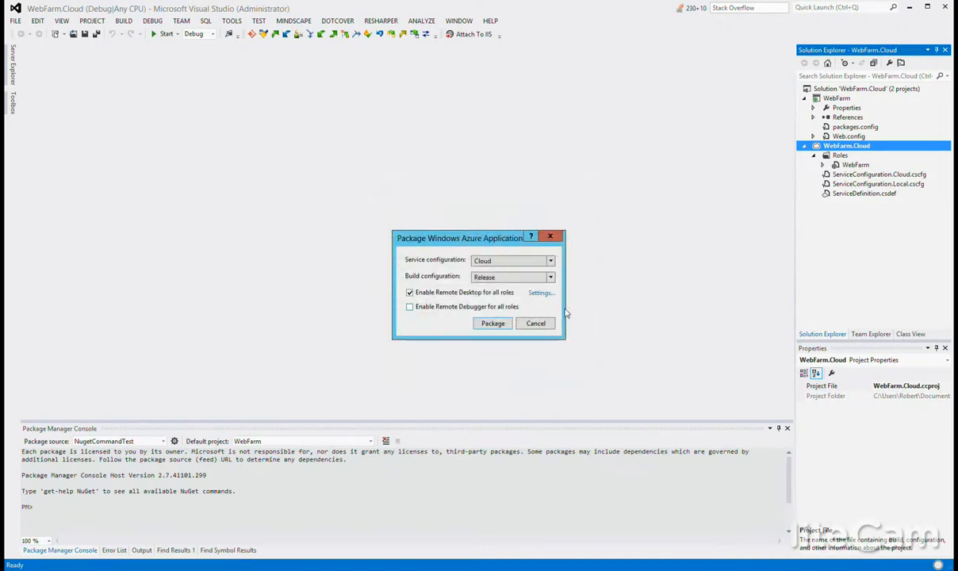
pyautogui.click(503, 325)
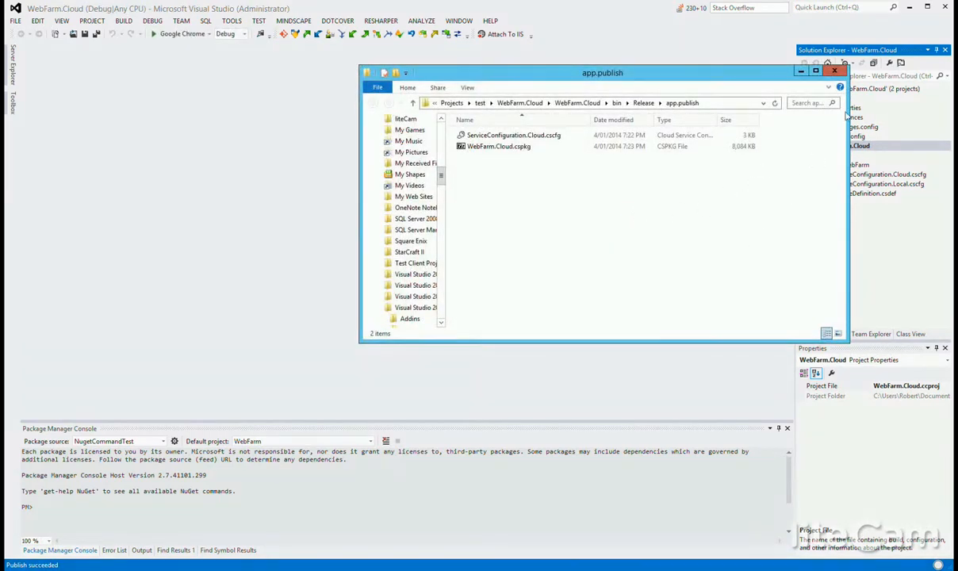
# Close the app.publish Explorer window to get back to Visual Studio.
pyautogui.click(834, 71)
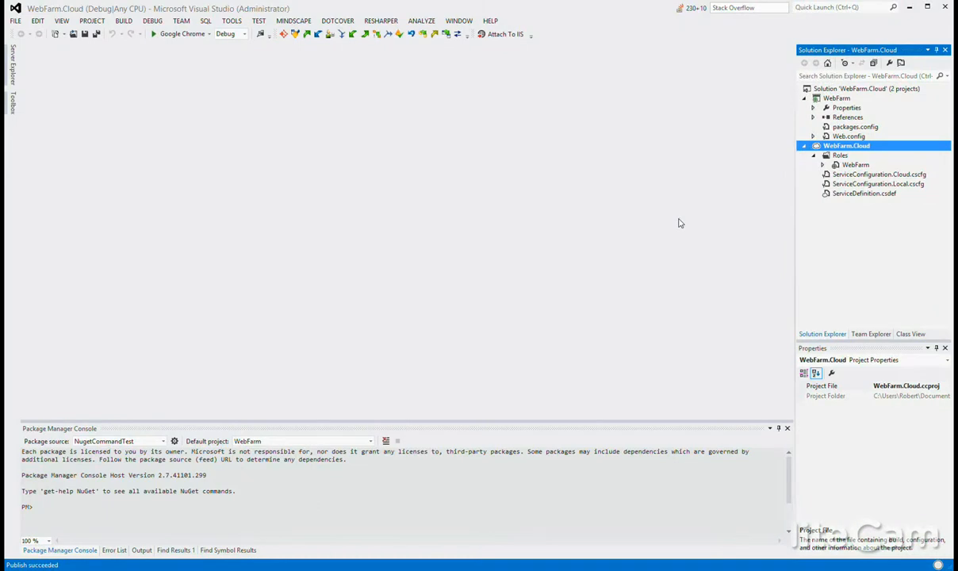
# Set the Local configuration's instance count to 1, then open ServiceConfiguration.Cloud.cscfg.
pyautogui.doubleClick(908, 186)
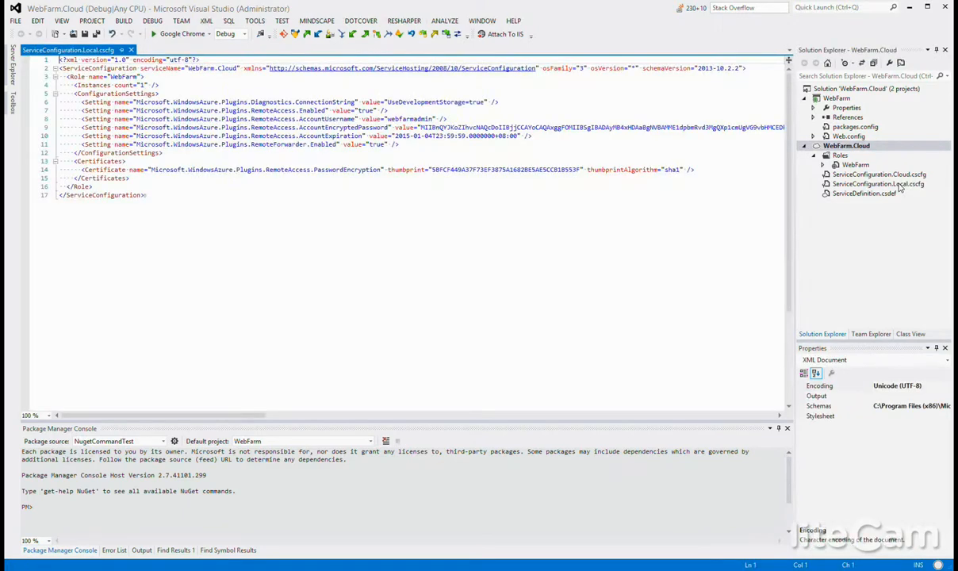
pyautogui.doubleClick(143, 85)
pyautogui.write('1')
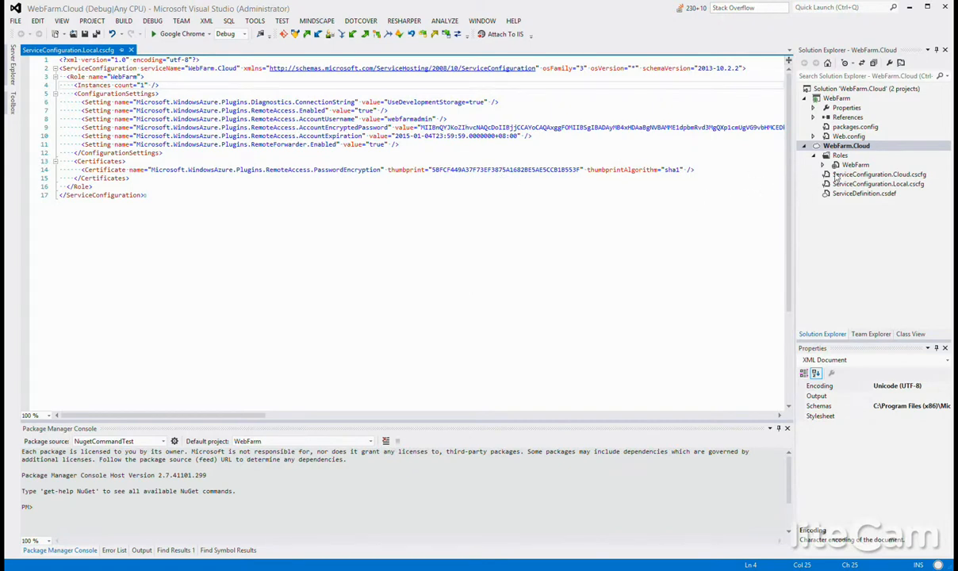
pyautogui.doubleClick(874, 176)
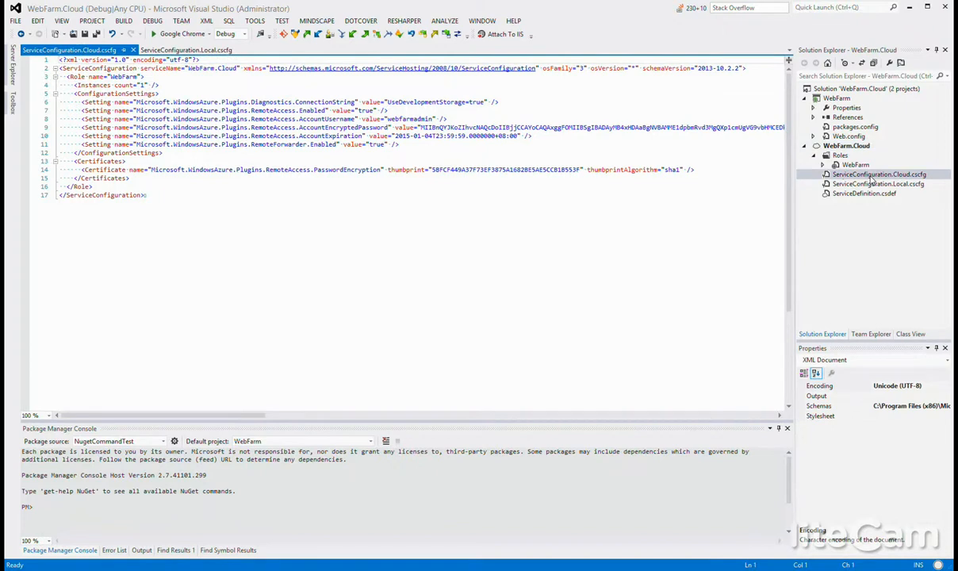
# Set the cloud configuration's instance count to 2 and save.
pyautogui.doubleClick(141, 84)
pyautogui.write('2')
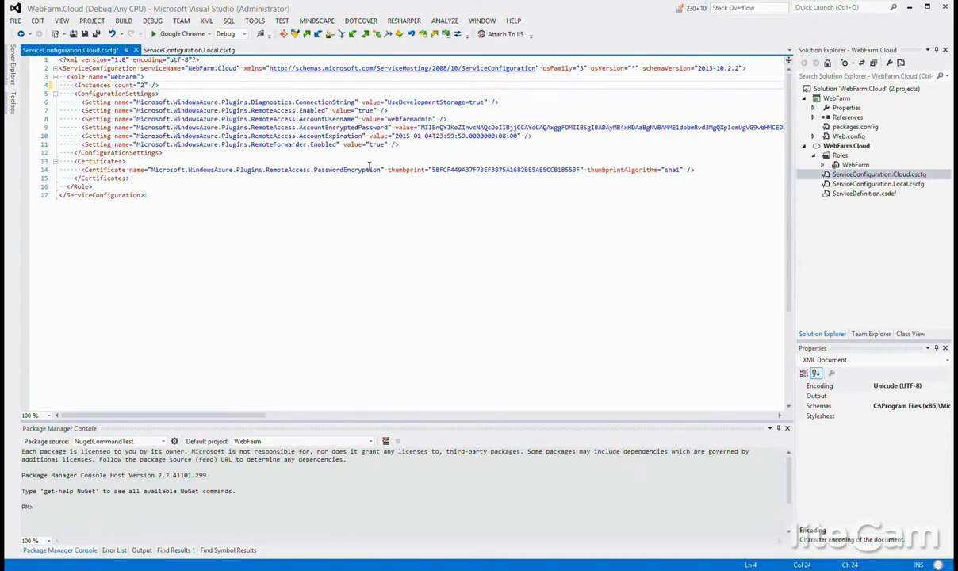
pyautogui.hotkey('ctrl', 's')
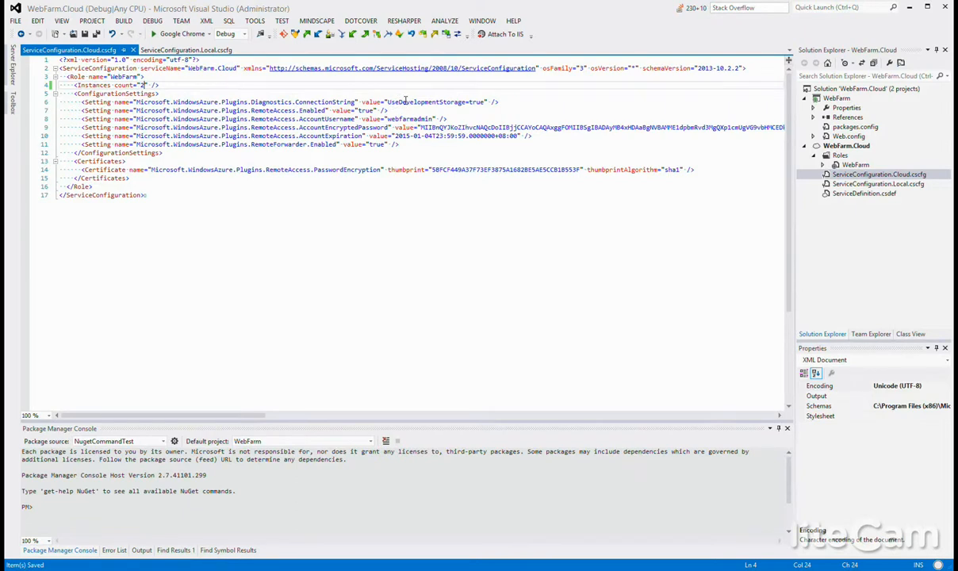
# Replace UseDevelopmentStorage=true with the storage account connection string, save, and open ServiceDefinition.csdef.
pyautogui.doubleClick(260, 102)
pyautogui.click(296, 101)
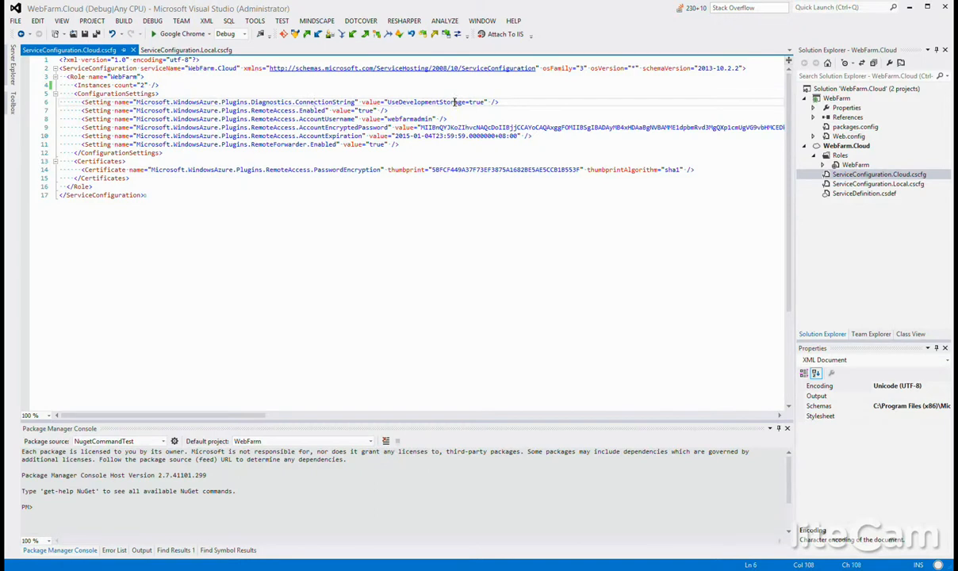
pyautogui.moveTo(387, 101); pyautogui.dragTo(477, 107)
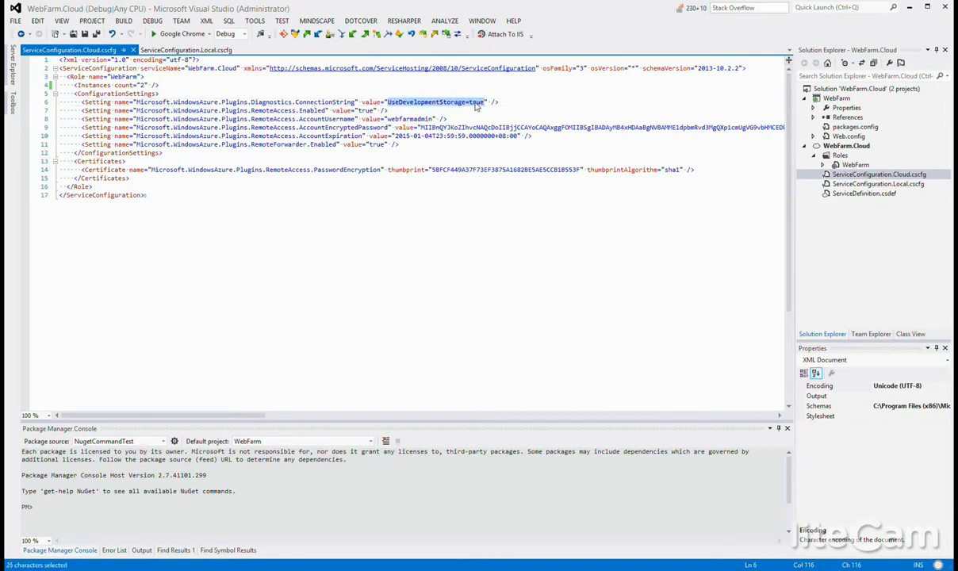
pyautogui.press('Delete')
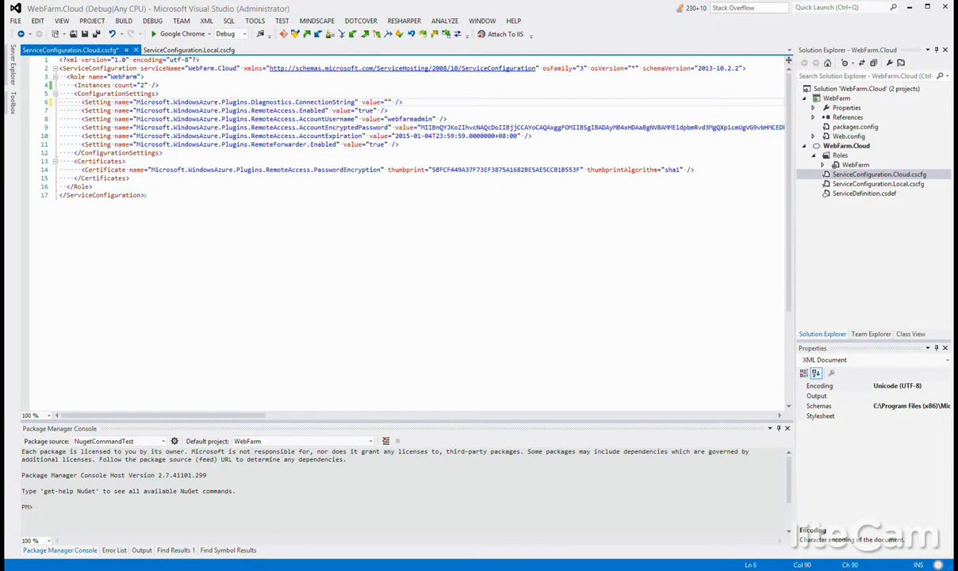
pyautogui.hotkey('alt', 'Tab')
pyautogui.doubleClick(397, 146)
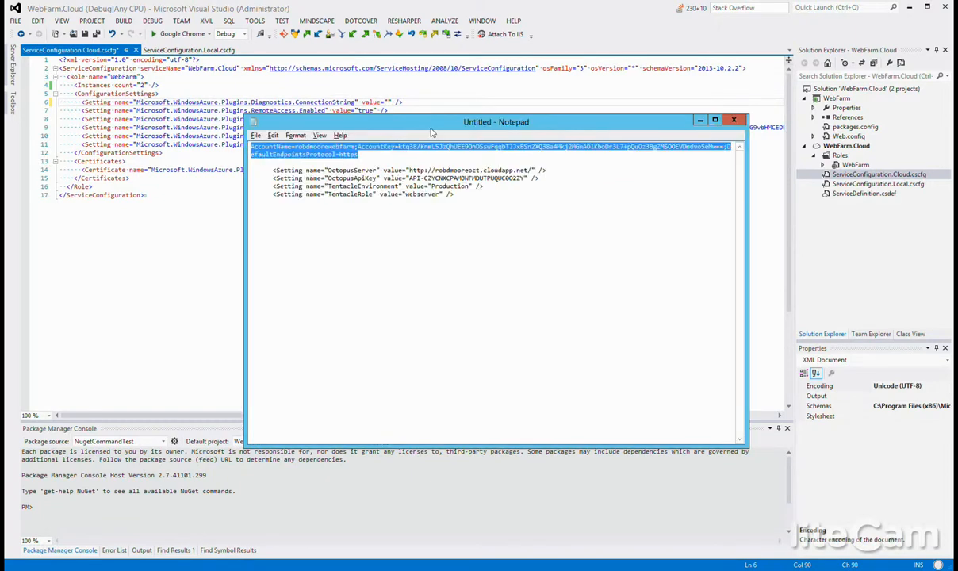
pyautogui.click(388, 103)
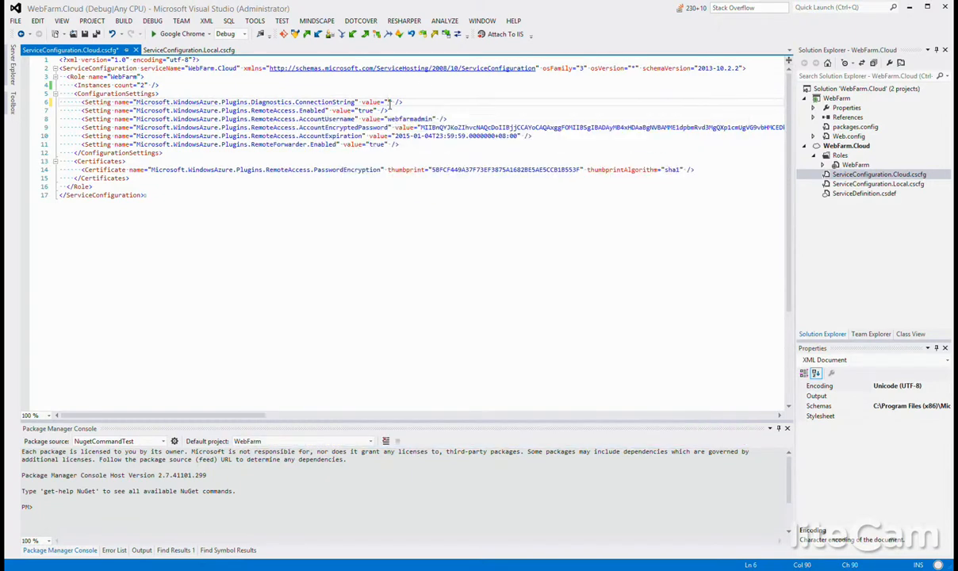
pyautogui.hotkey('ctrl', 's')
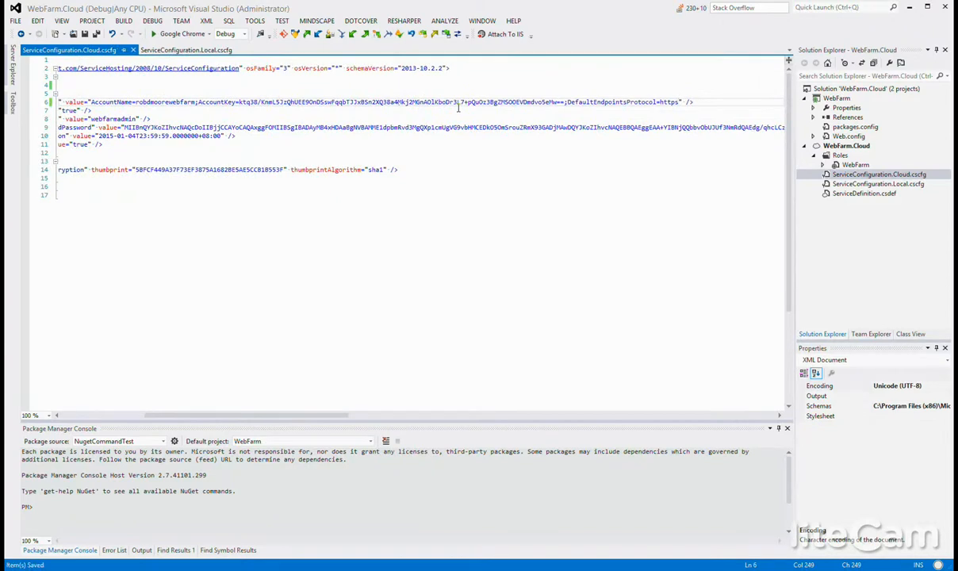
pyautogui.press('Home')
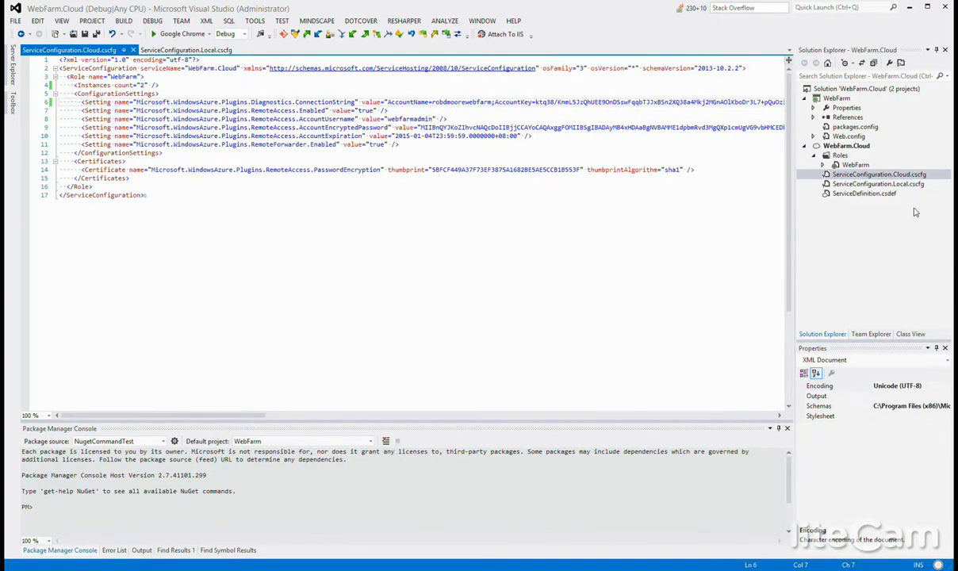
pyautogui.doubleClick(891, 195)
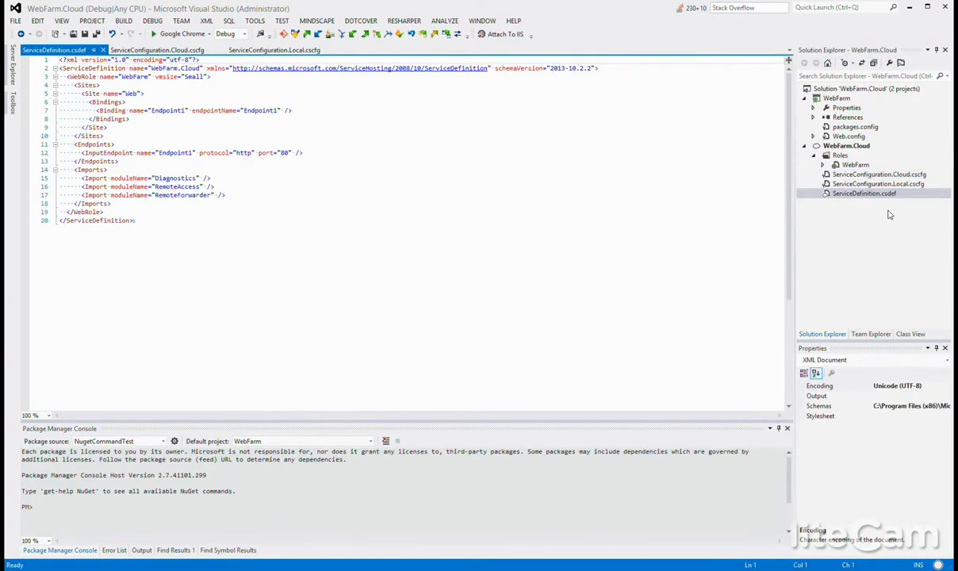
# Check the web role's vmsize Small in ServiceDefinition.csdef, then switch to the Cloud Services pricing page.
pyautogui.click(891, 196)
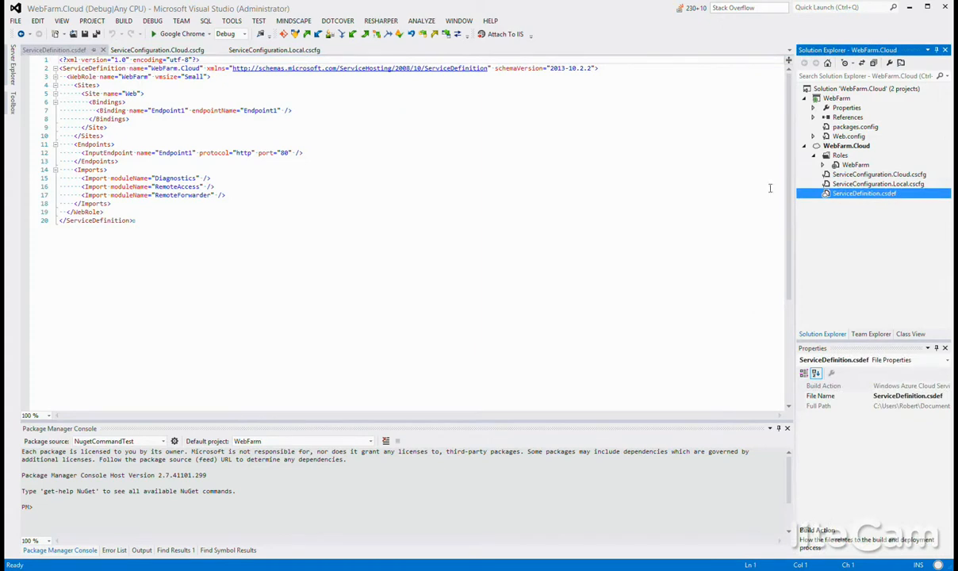
pyautogui.doubleClick(190, 77)
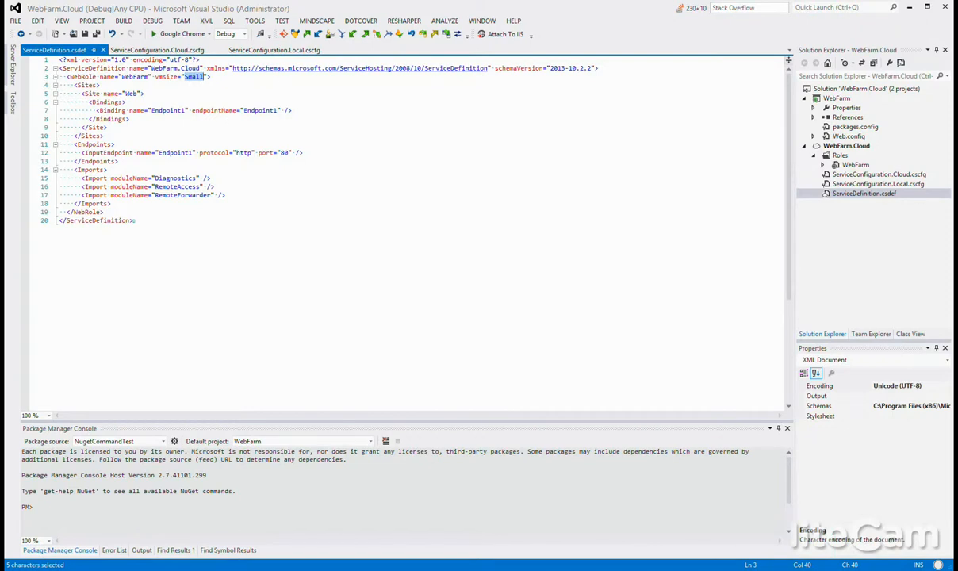
pyautogui.hotkey('alt', 'Tab')
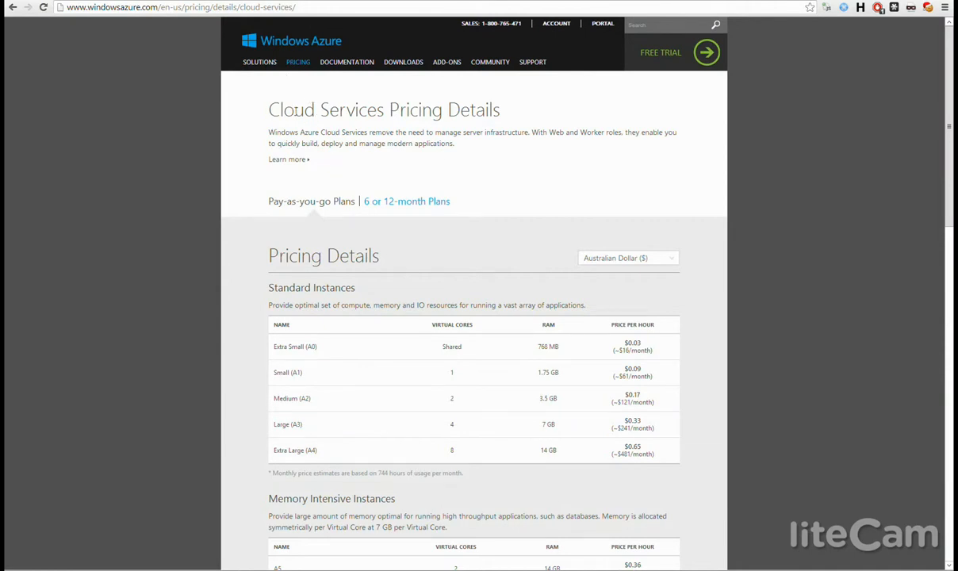
# Review the instance-size prices in the Cloud Services Pricing Details table.
pyautogui.doubleClick(312, 111)
pyautogui.moveTo(311, 110); pyautogui.dragTo(348, 110)
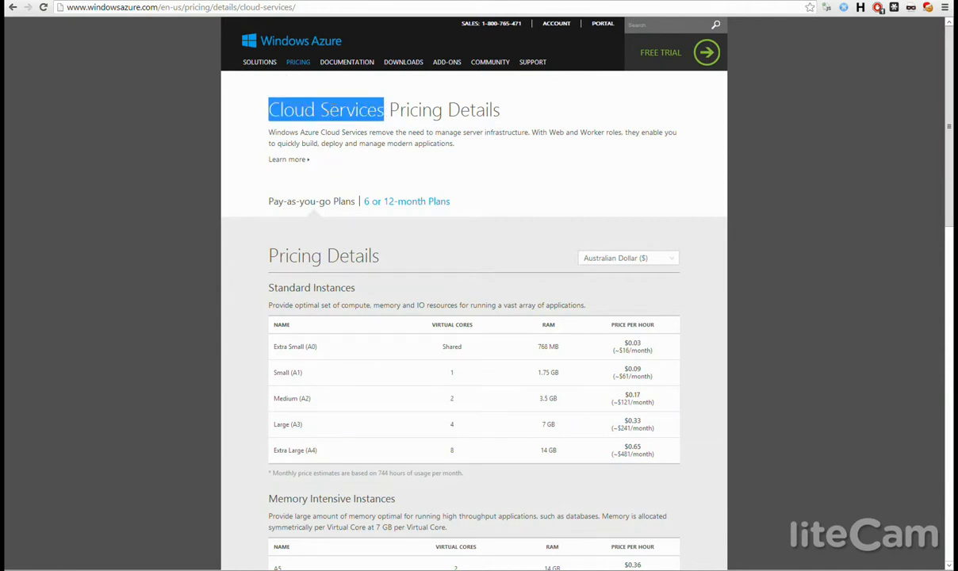
pyautogui.click(348, 111)
pyautogui.scroll(-2, 516, 223)
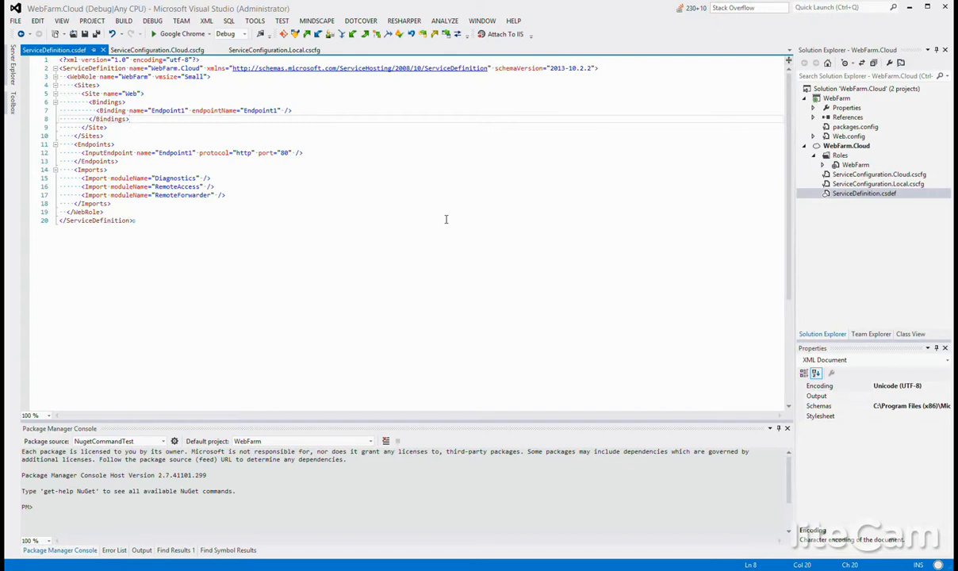
# Close all open documents and inspect the WebFarm.Cloud project's context menu in Solution Explorer.
pyautogui.hotkey('ctrl', 'F4')
pyautogui.hotkey('ctrl', 'F4')
pyautogui.hotkey('ctrl', 'F4')
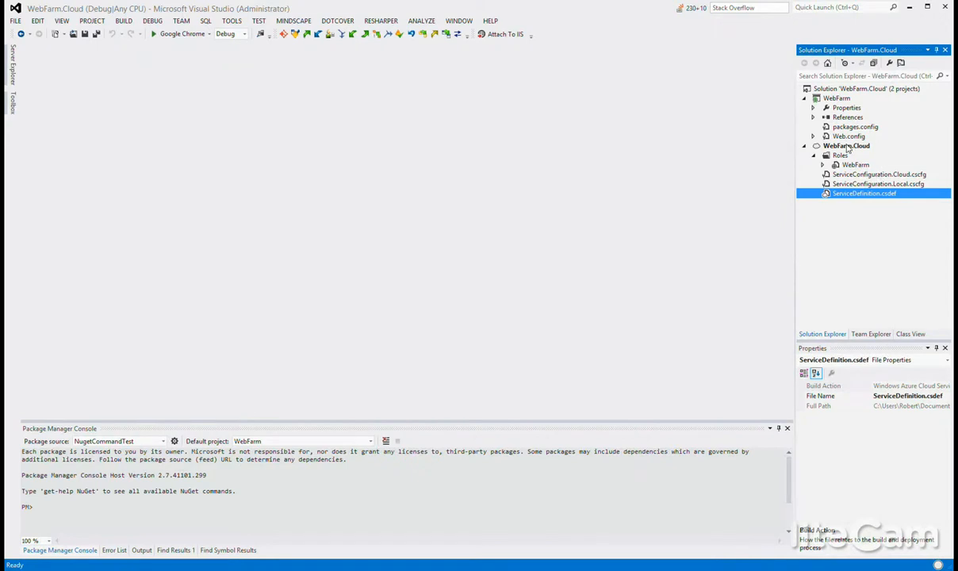
pyautogui.rightClick(848, 146)
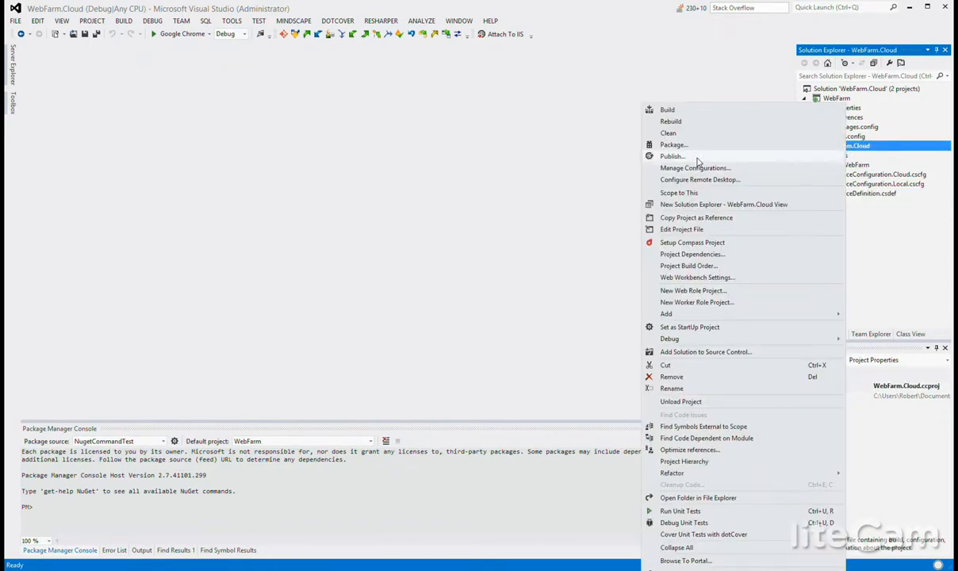
pyautogui.click(513, 170)
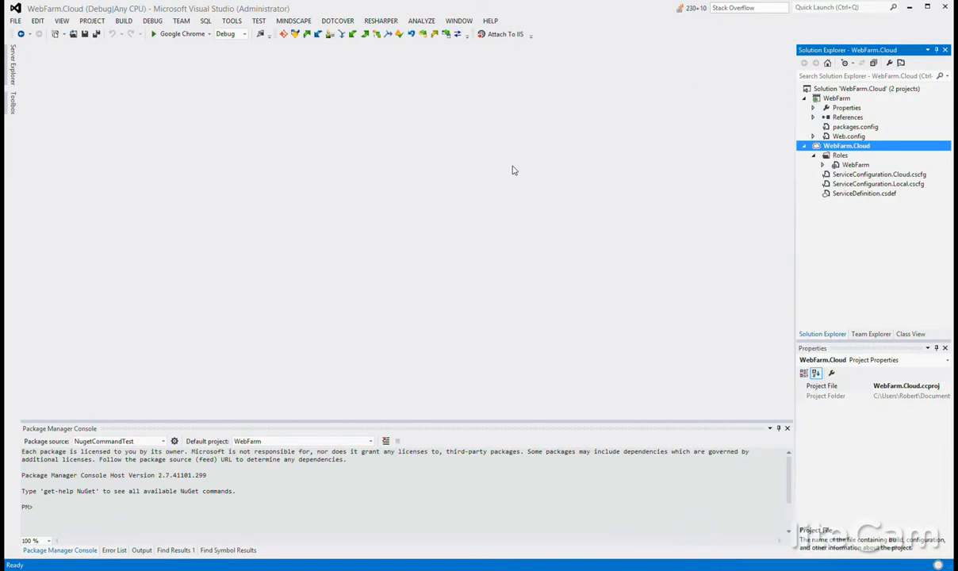
pyautogui.rightClick(801, 146)
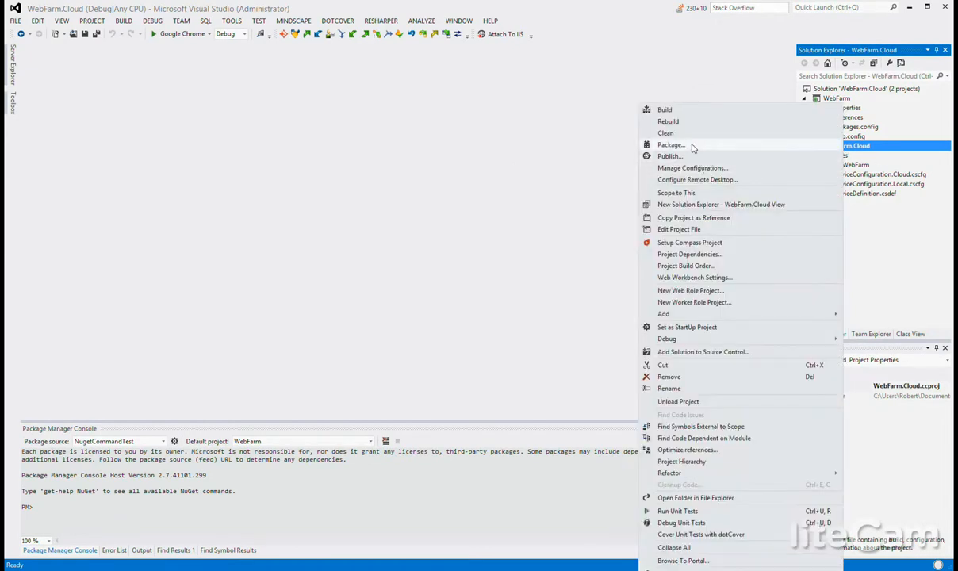
pyautogui.click(459, 180)
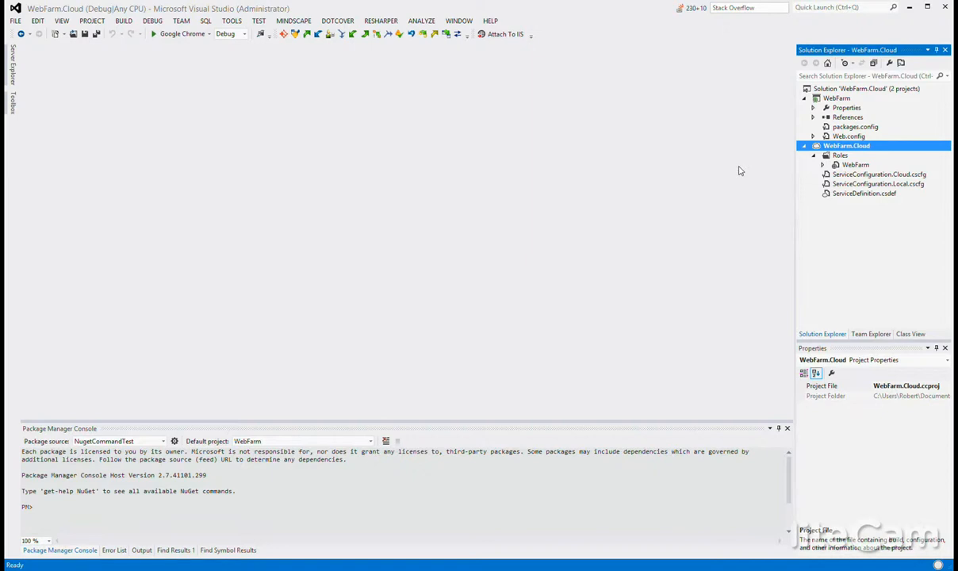
# Review ServiceConfiguration.Cloud.cscfg, close it, and save all solution items.
pyautogui.doubleClick(881, 174)
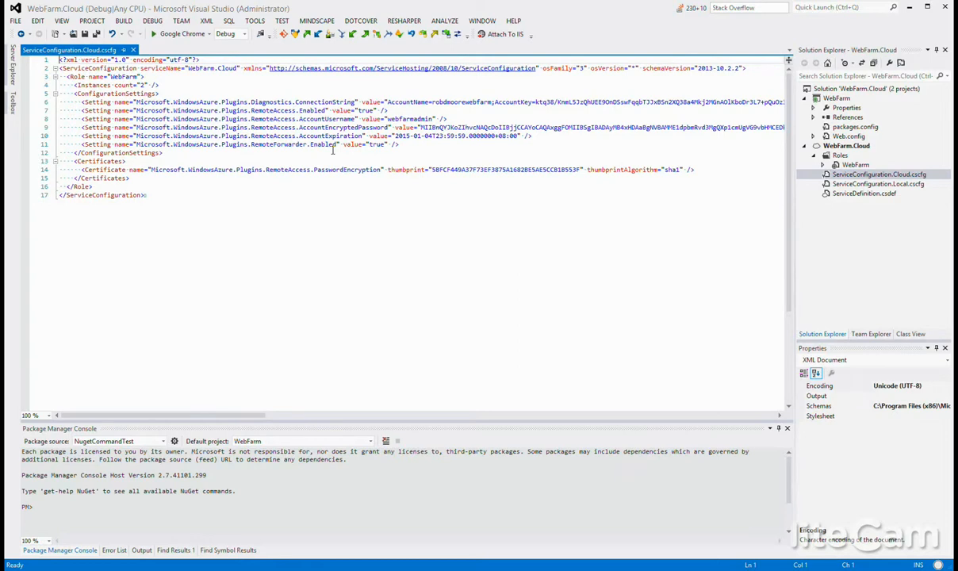
pyautogui.hotkey('ctrl', 'F4')
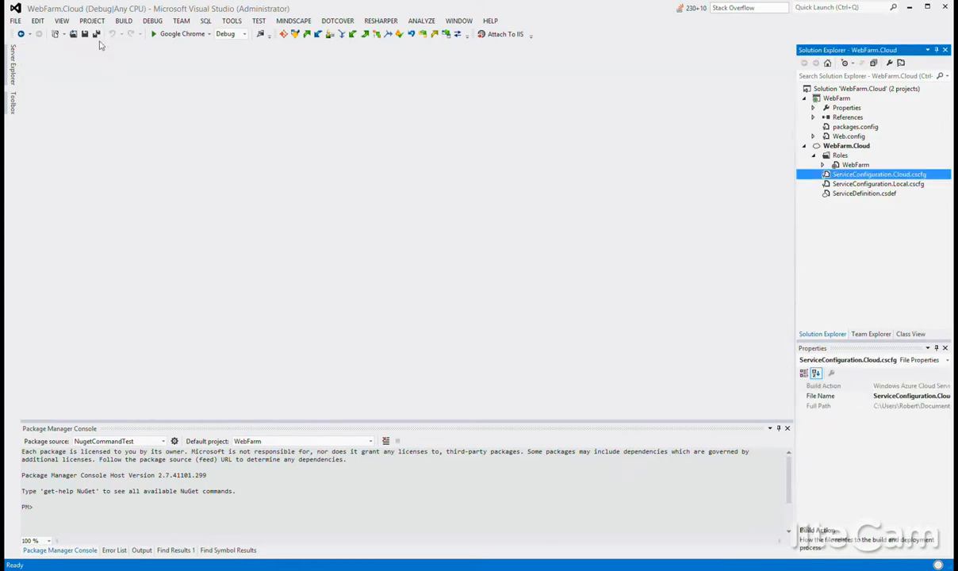
pyautogui.click(97, 38)
# Run Install-Package AzureWebFarm.OctopusDeploy in the Package Manager Console with WebFarm as default project.
pyautogui.click(71, 507)
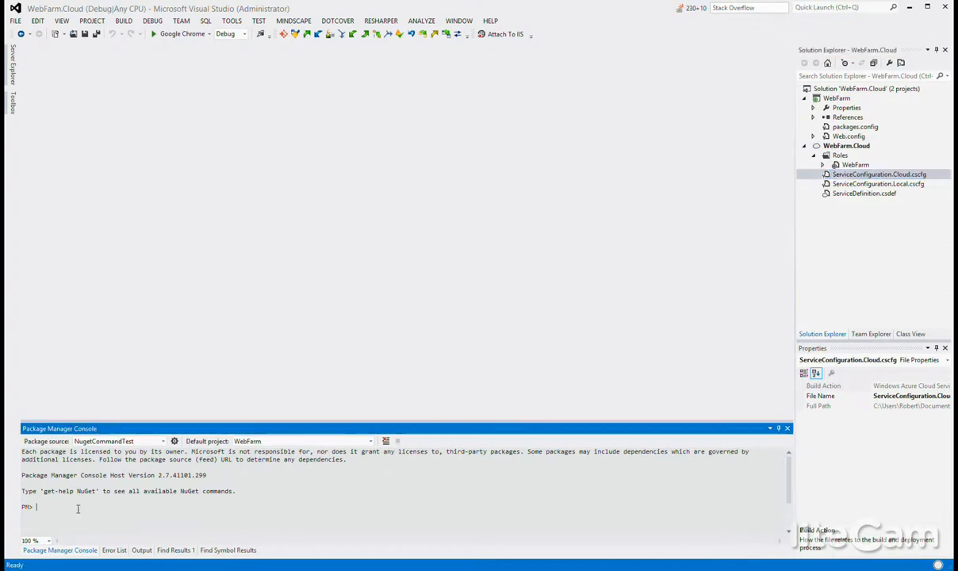
pyautogui.click(262, 441)
pyautogui.click(263, 452)
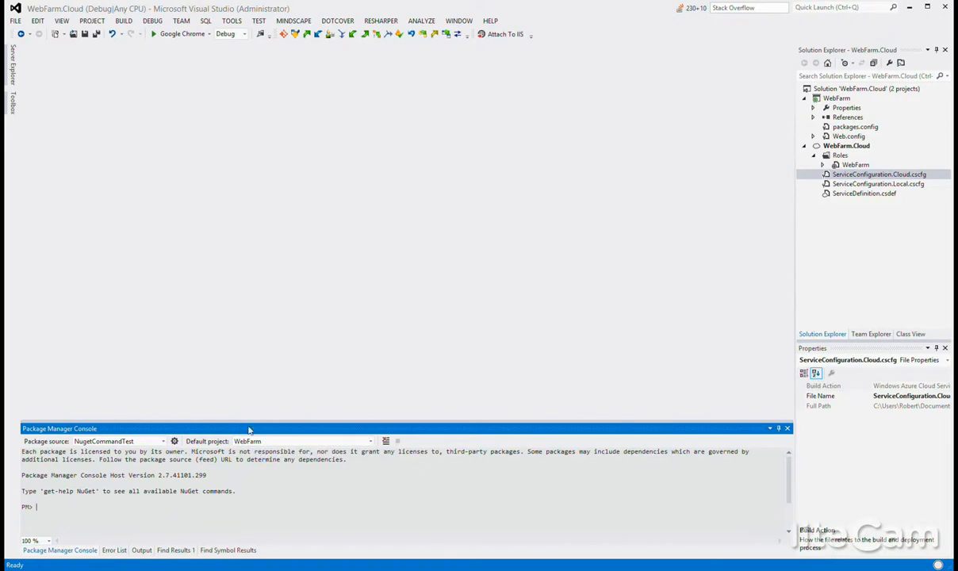
pyautogui.write('Install-Package AzureWebFarm.OctopusDeploy')
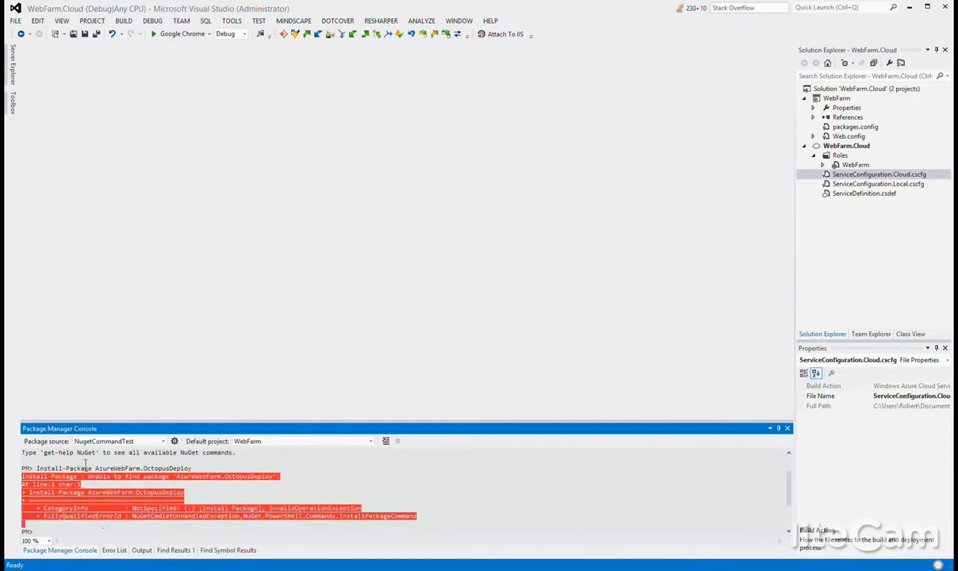
# Switch the package source to nuget.org and rerun Install-Package AzureWebFarm.OctopusDeploy.
pyautogui.click(154, 442)
pyautogui.click(104, 473)
pyautogui.press('Up')
pyautogui.press('Return')
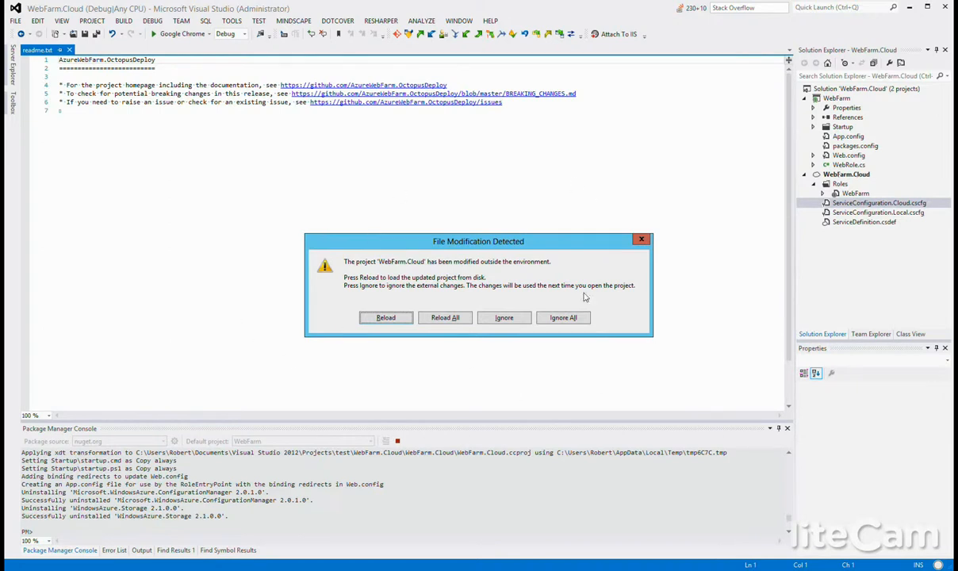
# Reload the modified WebFarm.Cloud project, review the install output, and close readme.txt.
pyautogui.click(386, 318)
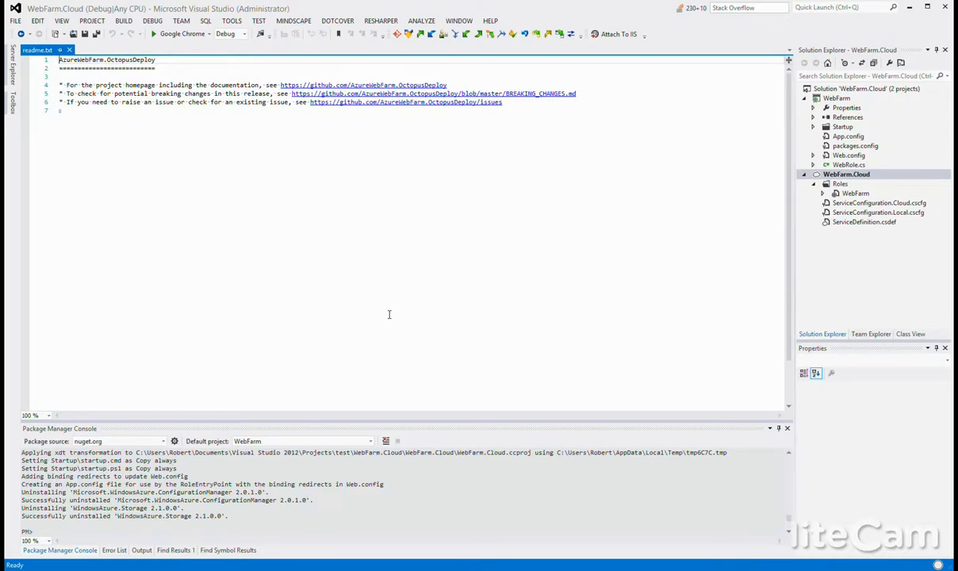
pyautogui.click(281, 522)
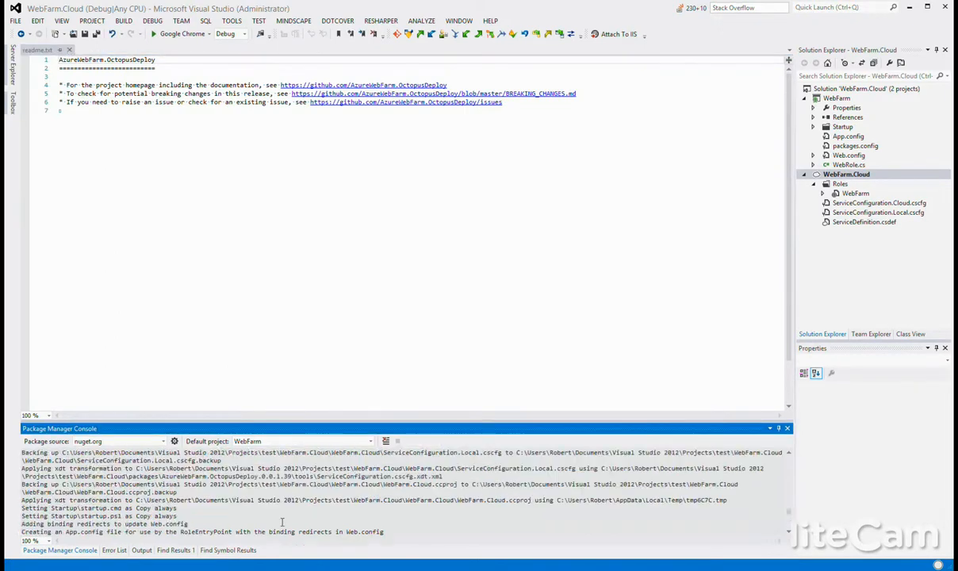
pyautogui.scroll(6, 282, 508)
pyautogui.scroll(-2, 238, 476)
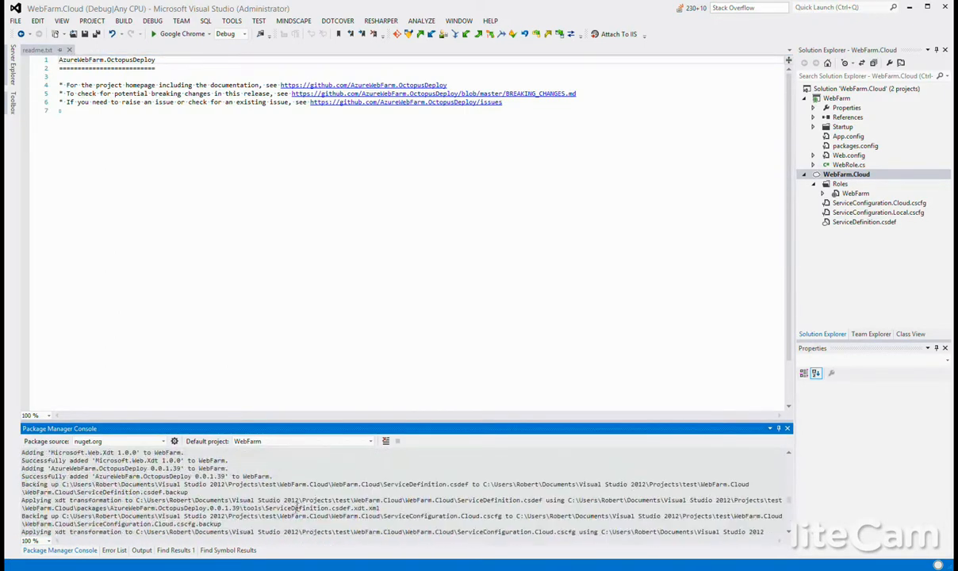
pyautogui.scroll(-4, 235, 494)
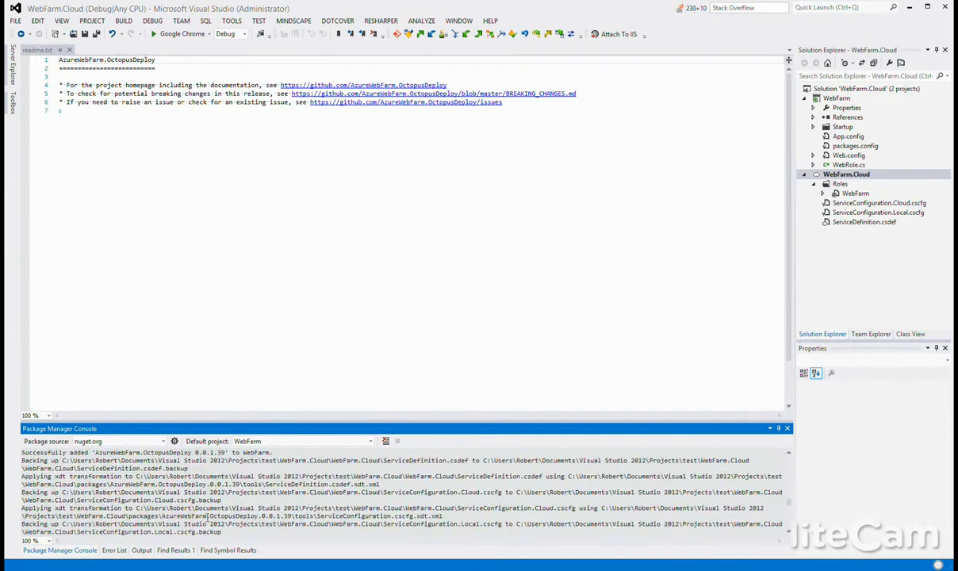
pyautogui.scroll(-5, 230, 499)
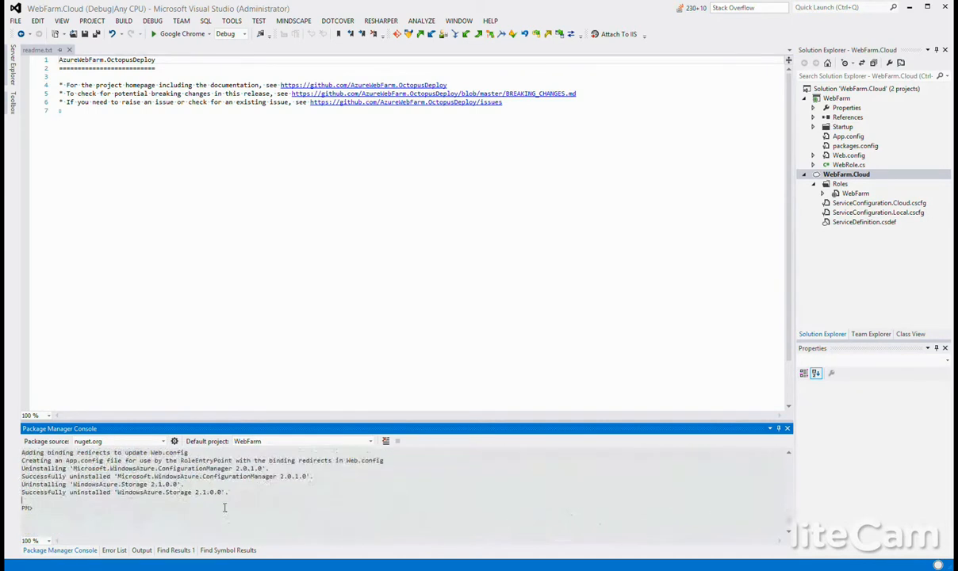
pyautogui.click(254, 160)
pyautogui.hotkey('ctrl', 'F4')
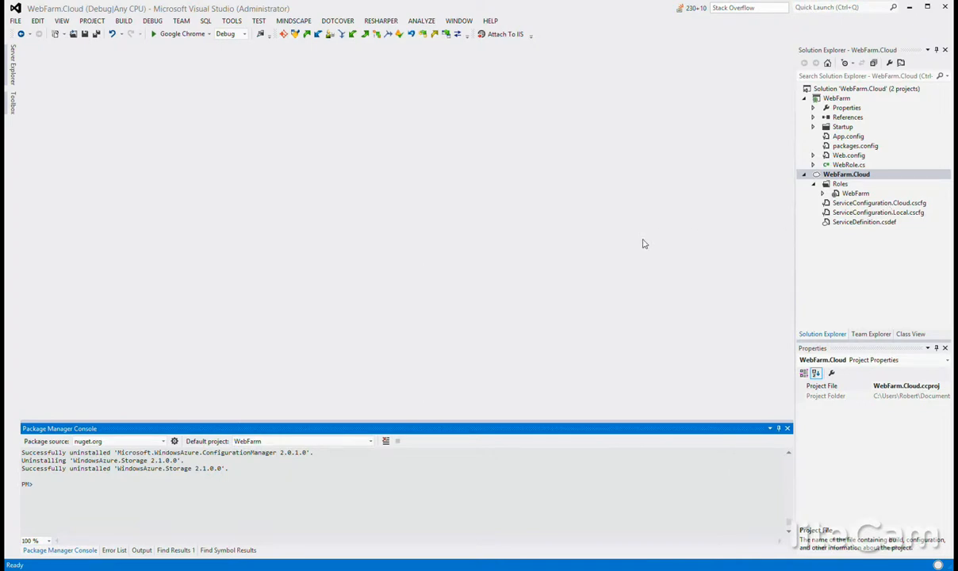
pyautogui.doubleClick(875, 215)
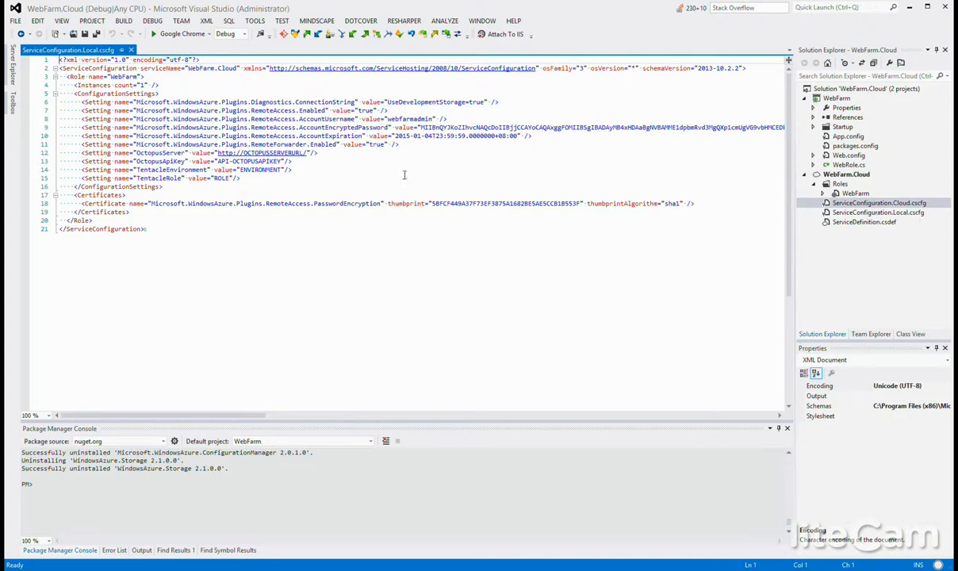
pyautogui.moveTo(59, 153); pyautogui.dragTo(209, 179)
pyautogui.click(210, 180)
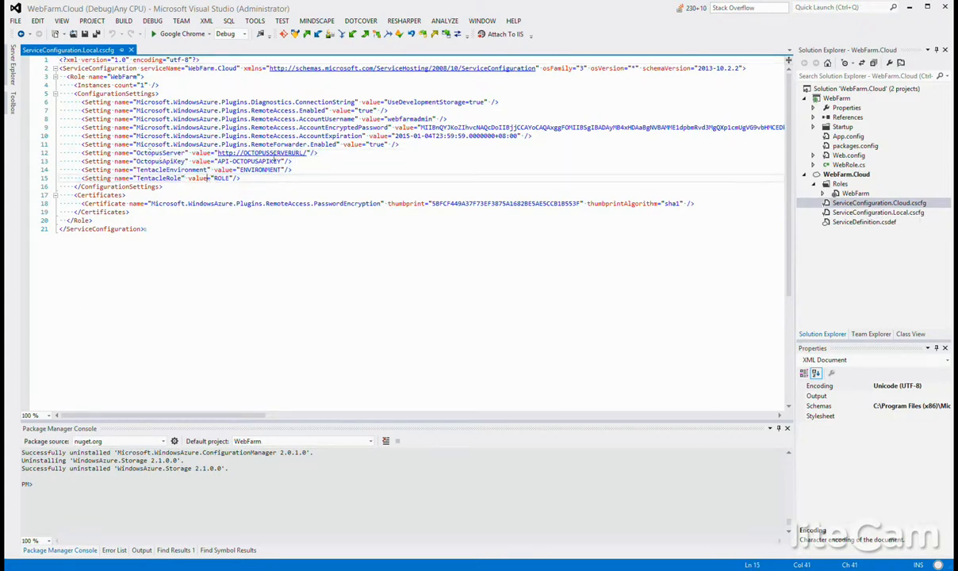
pyautogui.moveTo(217, 152); pyautogui.dragTo(306, 153)
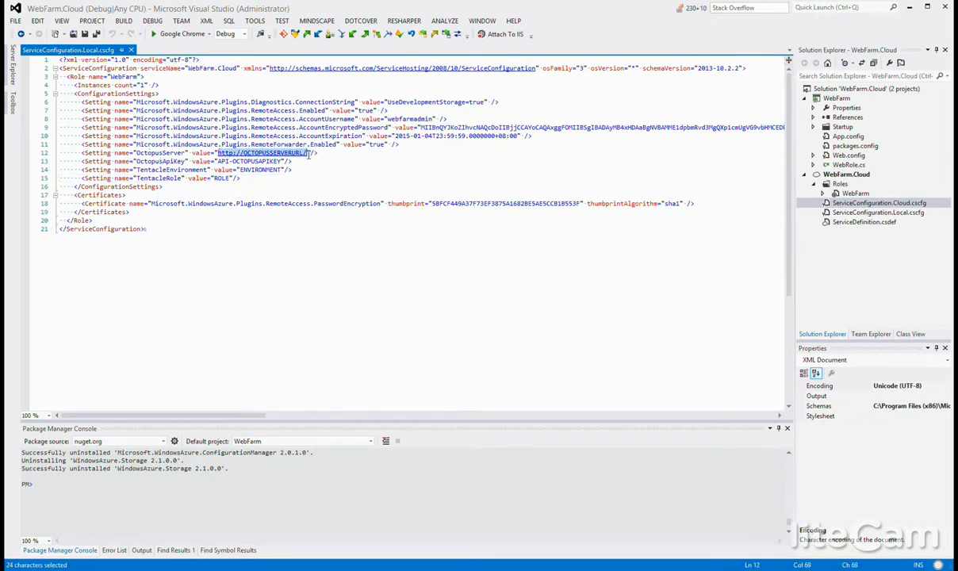
pyautogui.moveTo(218, 161); pyautogui.dragTo(283, 162)
pyautogui.click(283, 161)
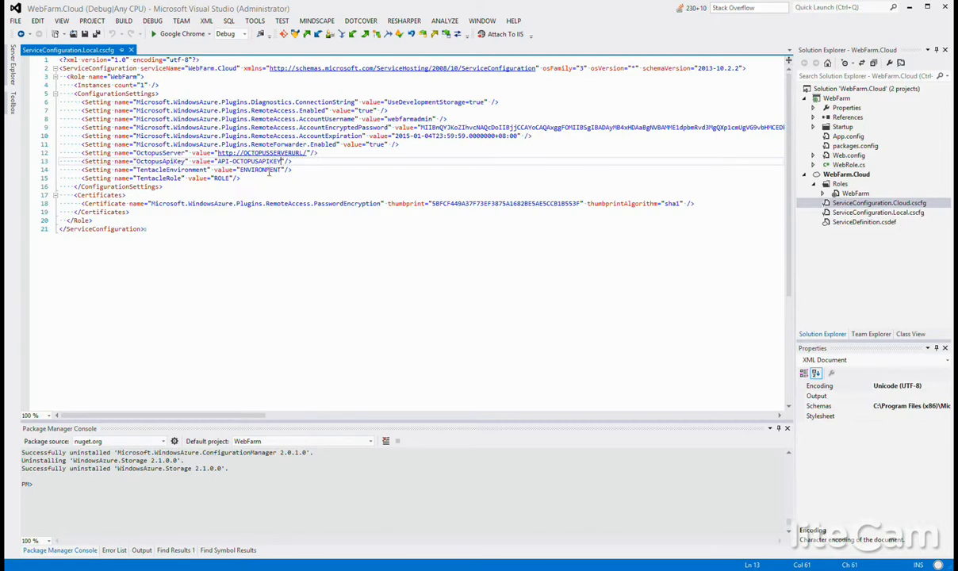
pyautogui.doubleClick(254, 170)
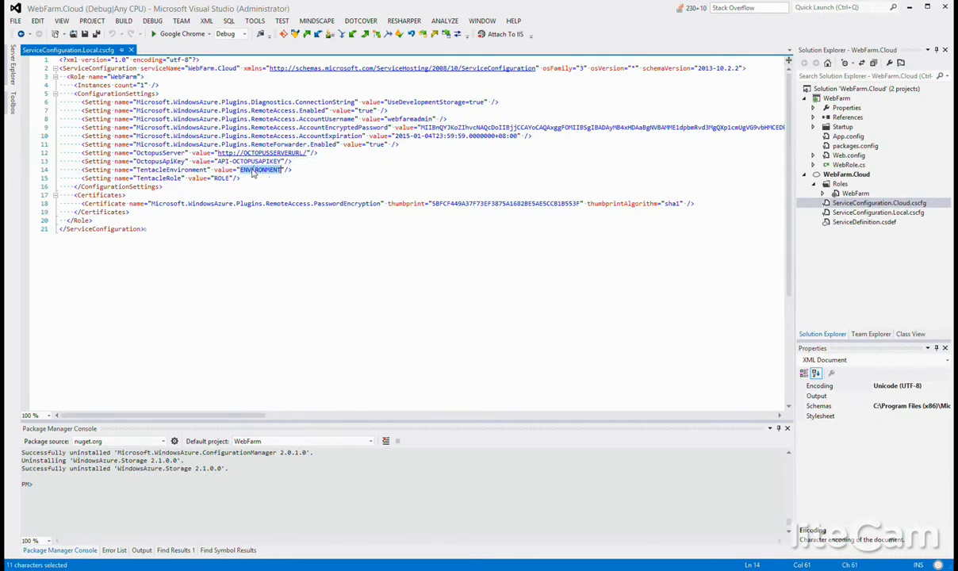
pyautogui.doubleClick(215, 178)
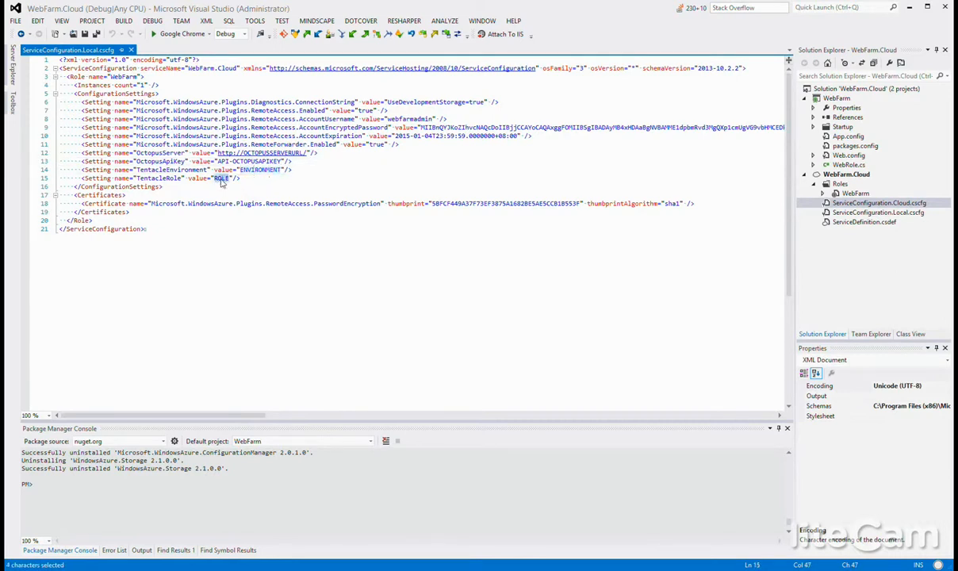
pyautogui.click(831, 174)
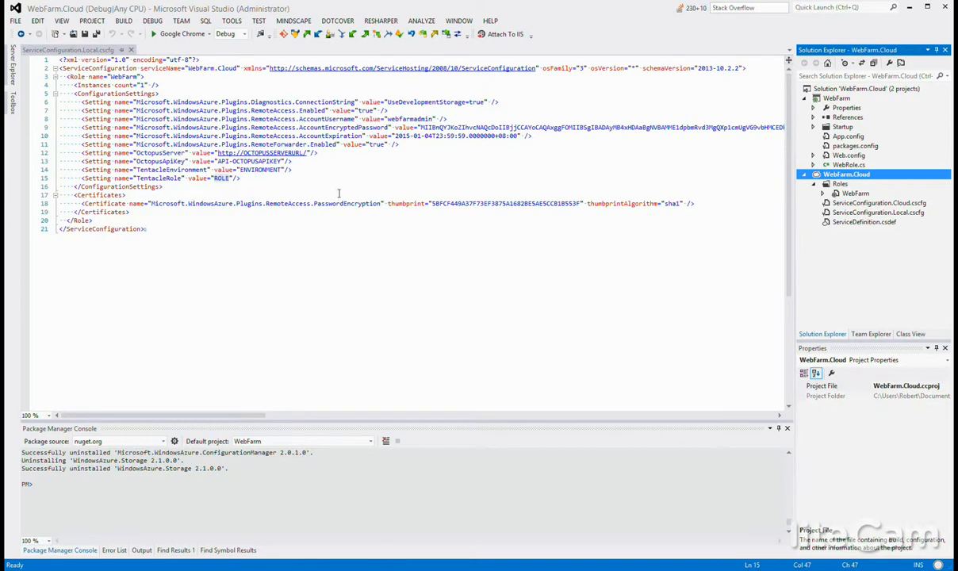
pyautogui.click(255, 170)
pyautogui.click(296, 230)
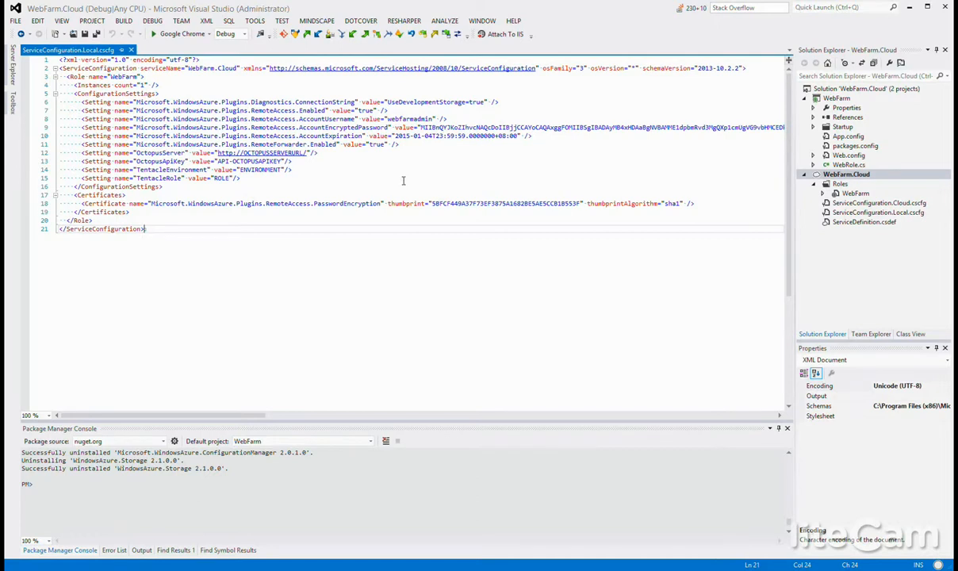
pyautogui.hotkey('ctrl', 'F4')
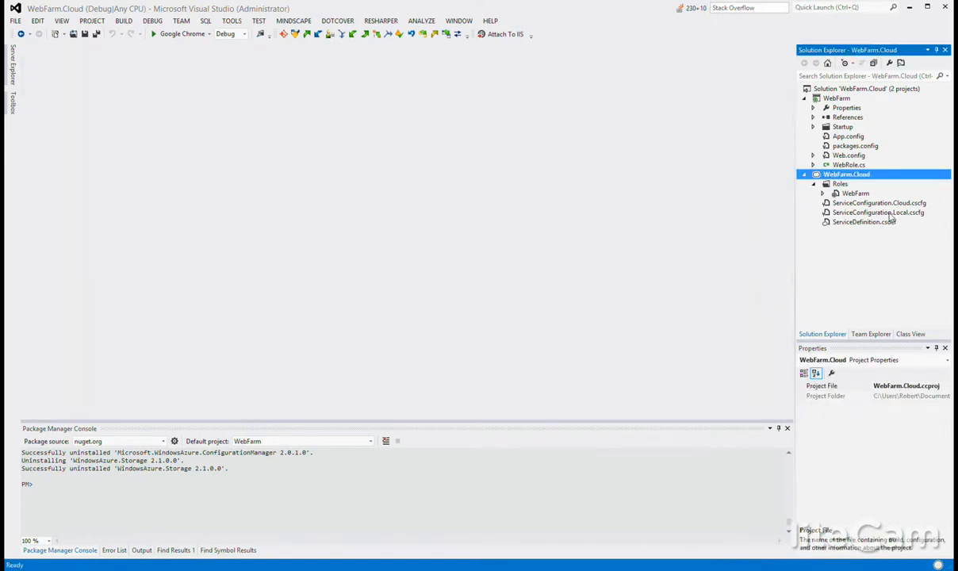
# Paste the real Octopus server URL, API key, Production environment and webserver role into ServiceConfiguration.Cloud.cscfg and save.
pyautogui.doubleClick(853, 203)
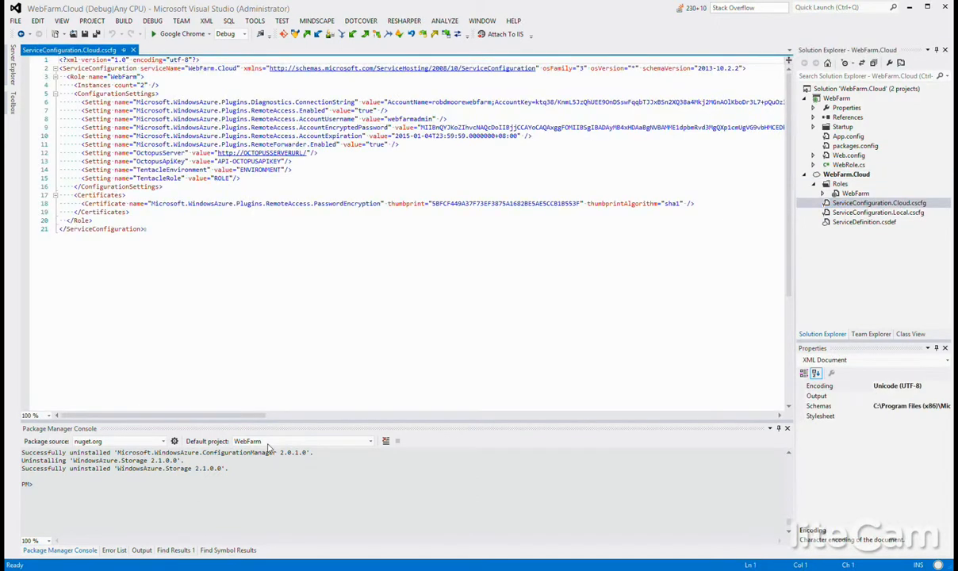
pyautogui.hotkey('alt', 'Tab')
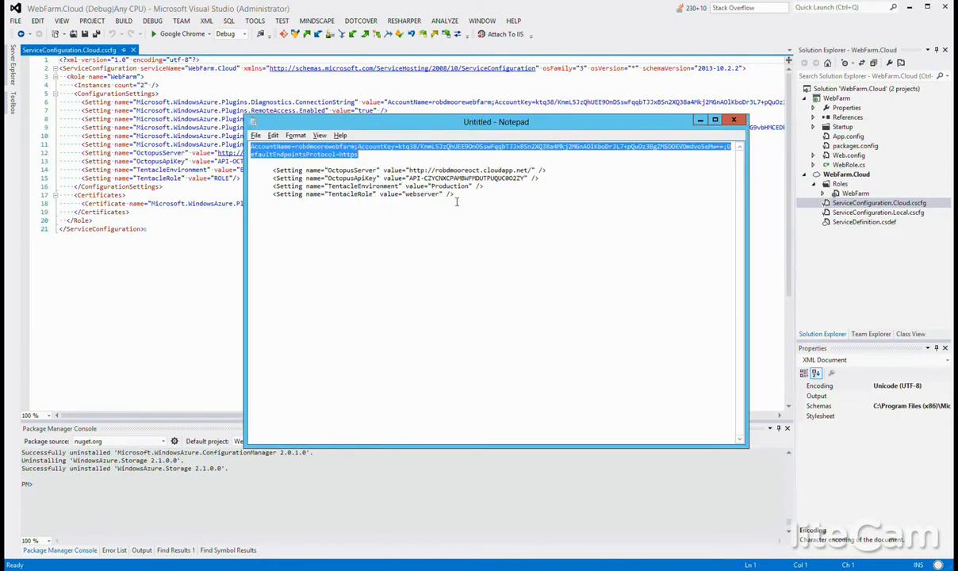
pyautogui.moveTo(460, 197); pyautogui.dragTo(162, 164)
pyautogui.hotkey('alt', 'Tab')
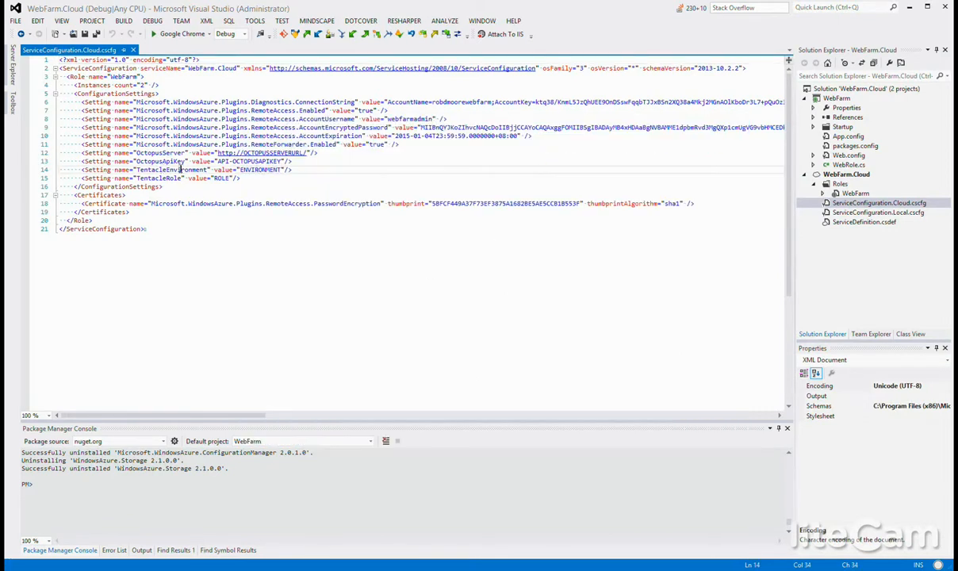
pyautogui.moveTo(241, 179); pyautogui.dragTo(418, 144)
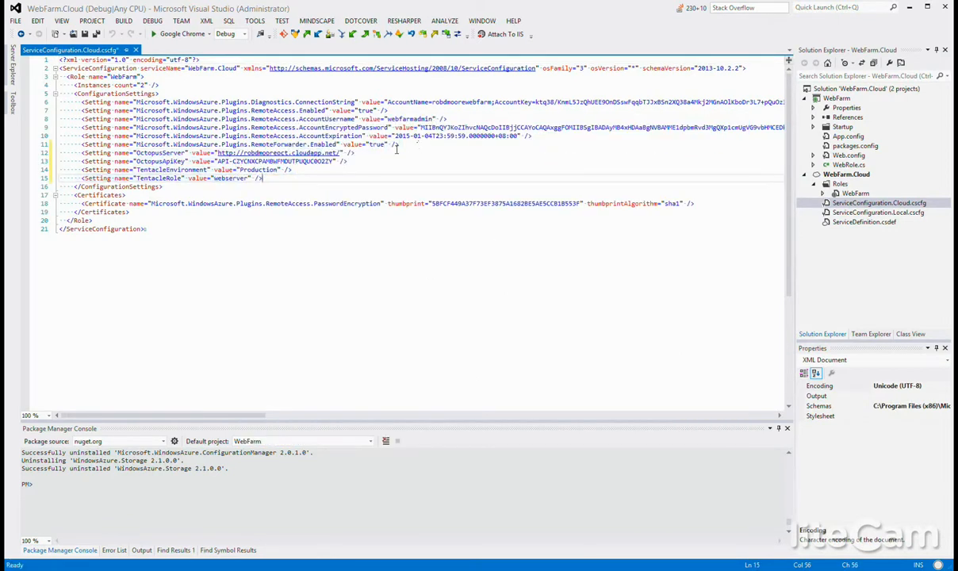
pyautogui.hotkey('ctrl', 's')
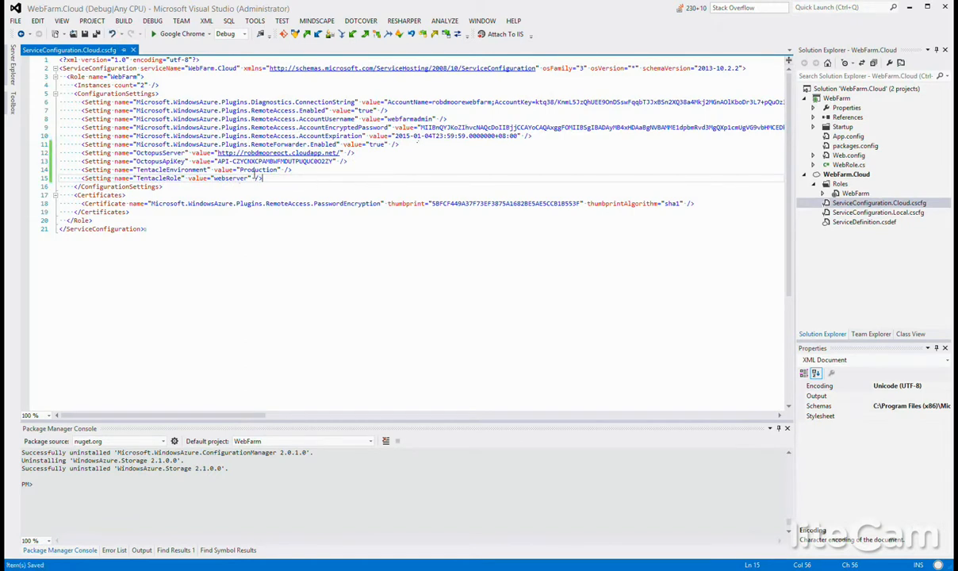
pyautogui.moveTo(268, 179); pyautogui.dragTo(255, 152)
pyautogui.click(278, 178)
# Publish WebFarm.Cloud to cloud service robdmoorewebfarm (Southeast Asia), Production, Release build, Cloud configuration.
pyautogui.rightClick(846, 174)
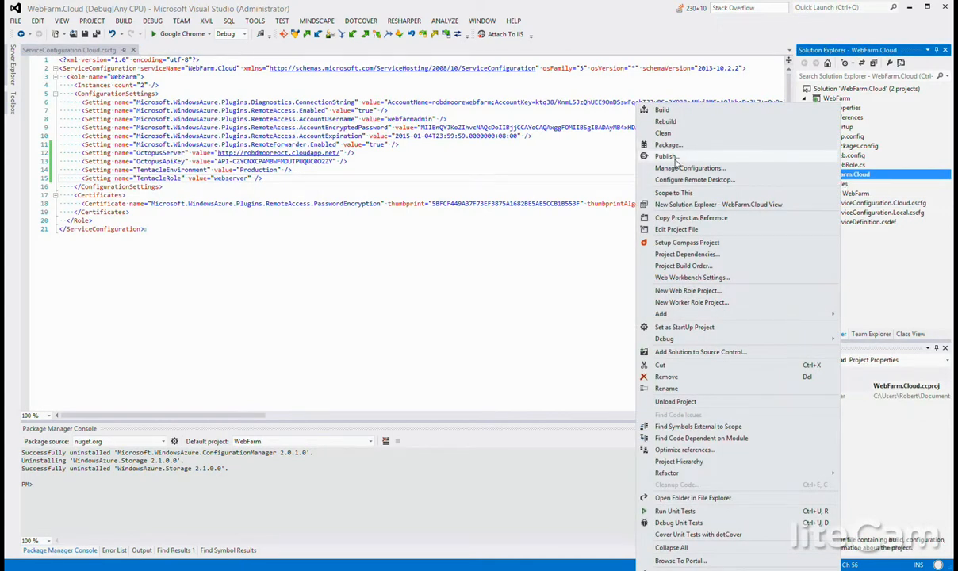
pyautogui.click(547, 181)
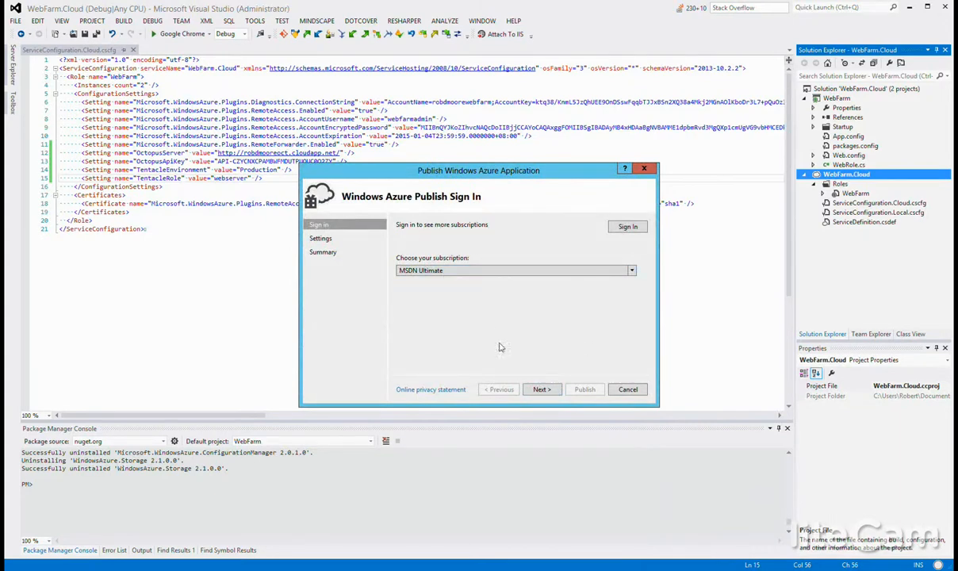
pyautogui.click(546, 392)
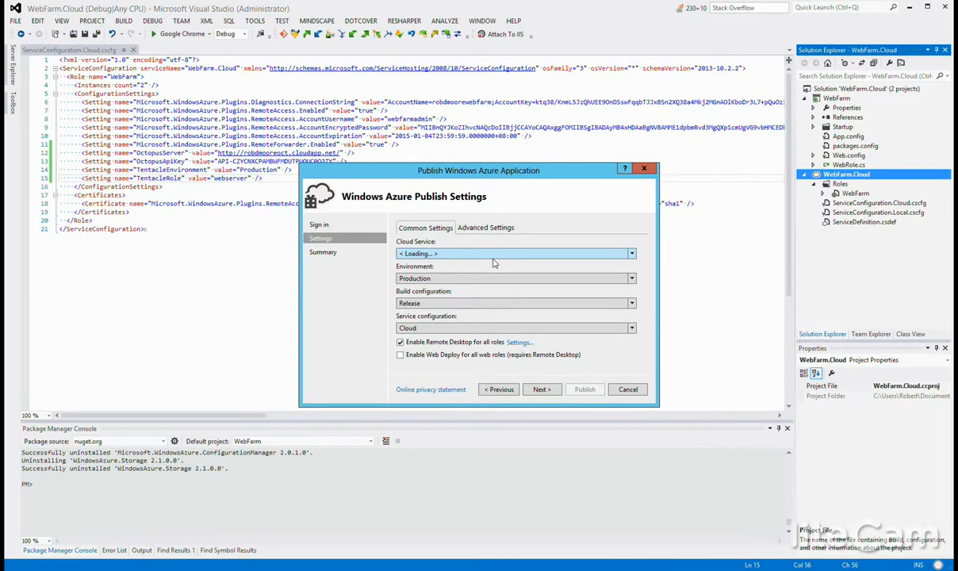
pyautogui.click(468, 253)
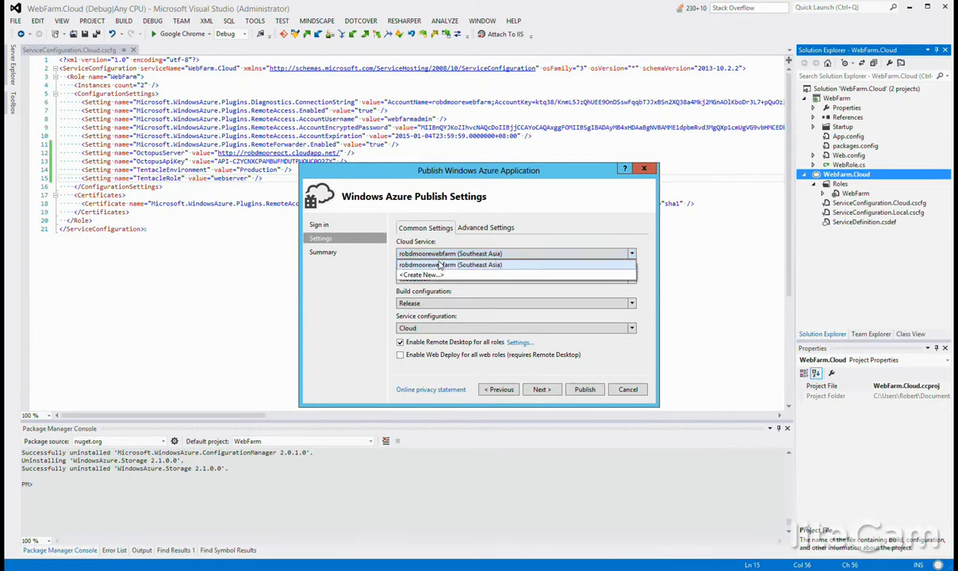
pyautogui.click(450, 266)
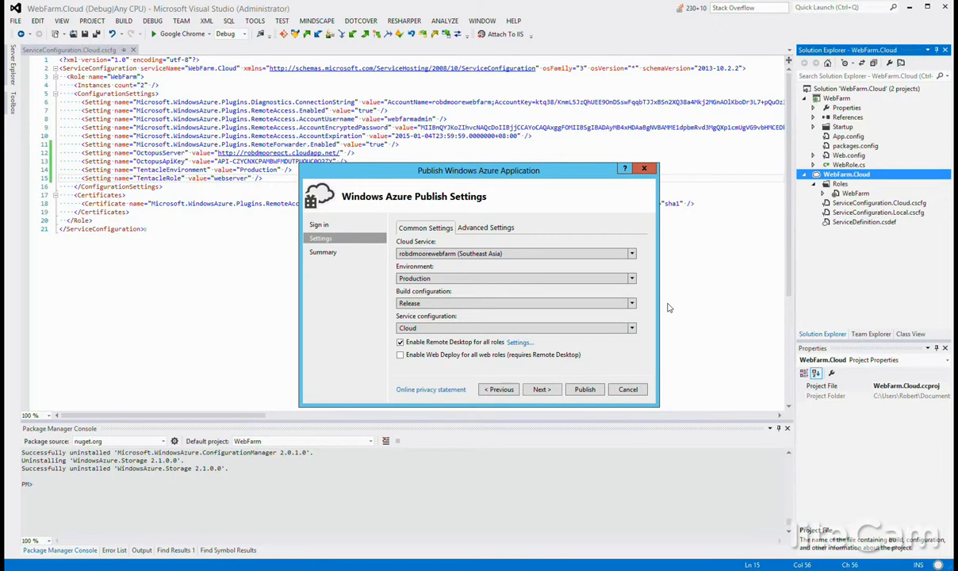
pyautogui.click(542, 389)
pyautogui.click(581, 391)
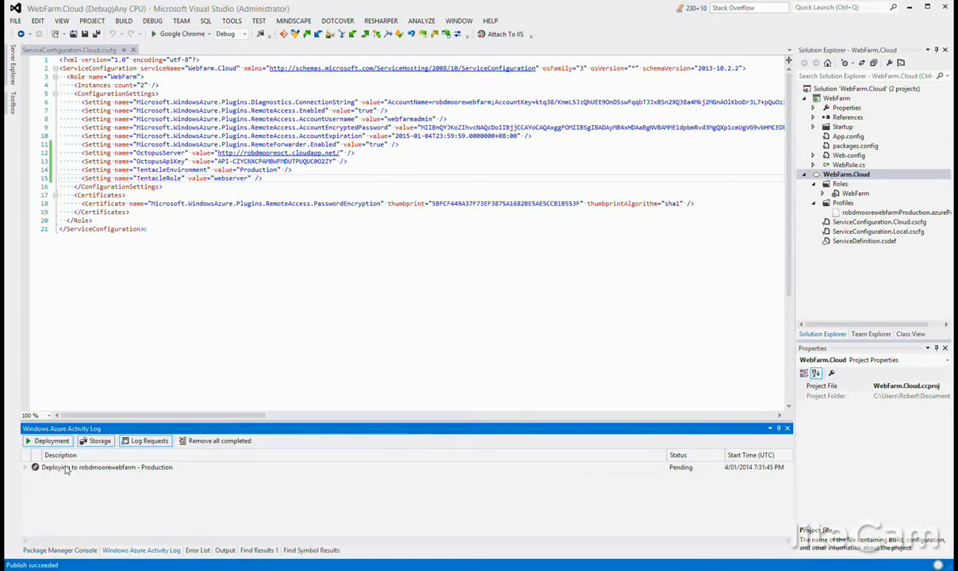
# Show the Production deployment's history and enlarge the Windows Azure Activity Log panel.
pyautogui.click(25, 467)
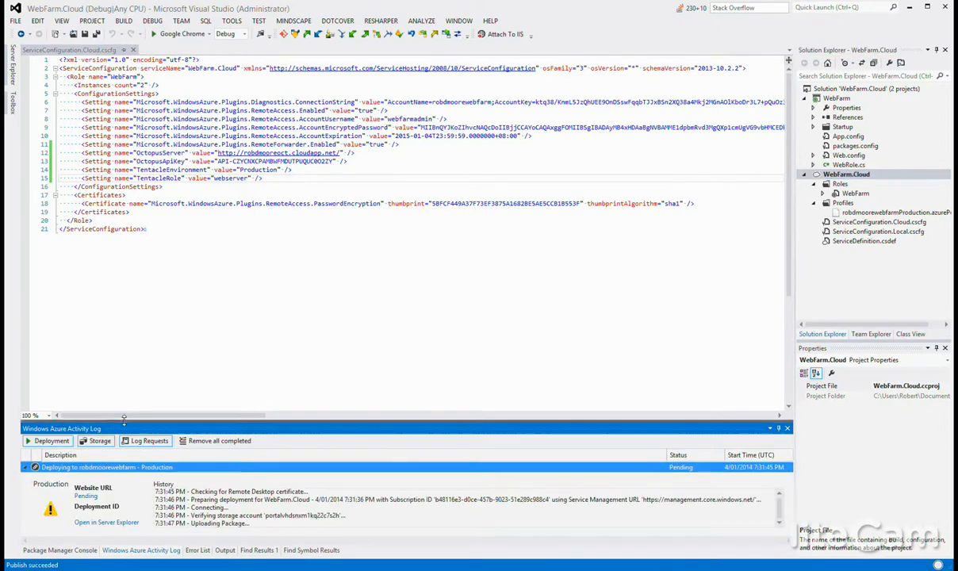
pyautogui.moveTo(124, 418); pyautogui.dragTo(165, 169)
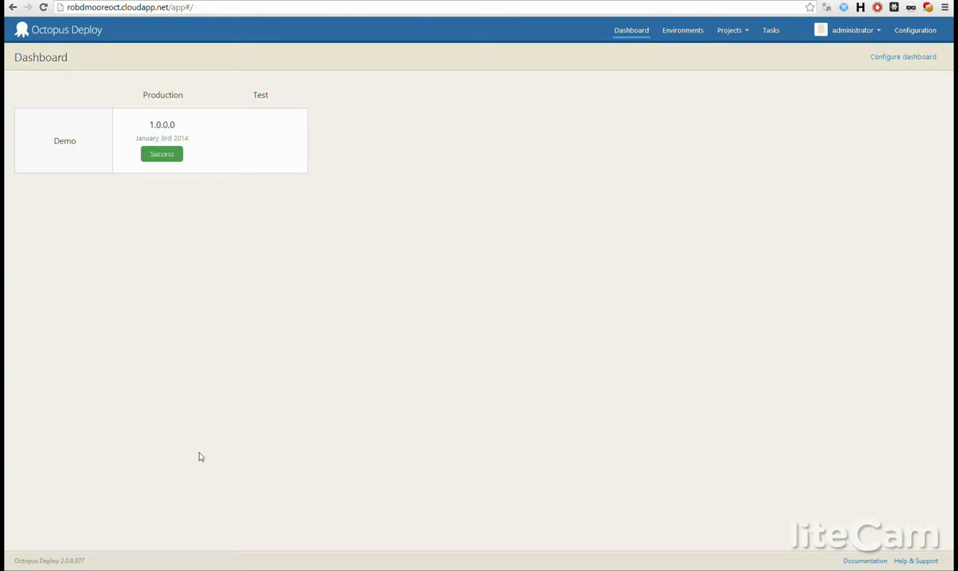
pyautogui.moveTo(59, 561); pyautogui.dragTo(73, 561)
pyautogui.click(626, 201)
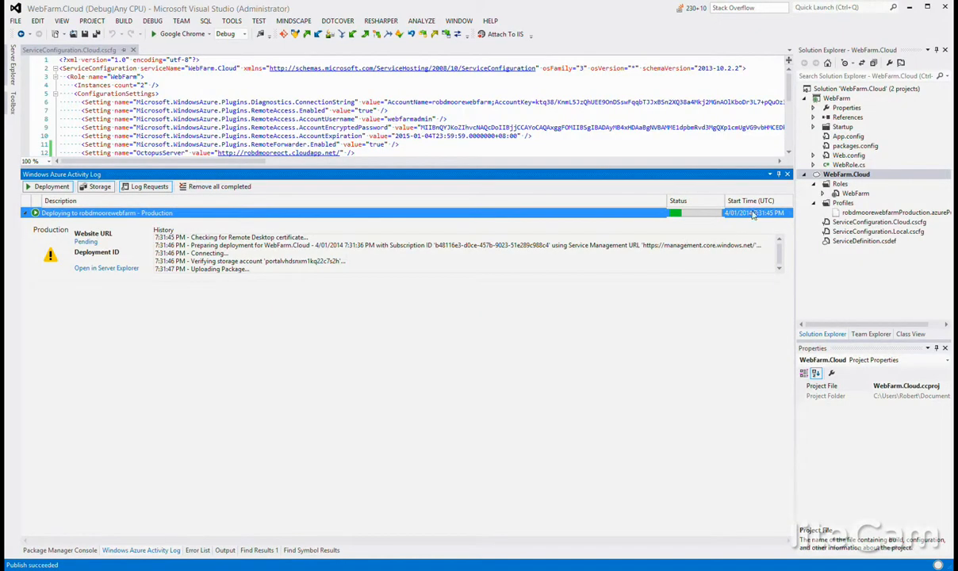
# Verify ServiceConfiguration.Cloud.cscfg sets TentacleEnvironment to Production and TentacleRole to webserver, then return to Octopus Deploy.
pyautogui.doubleClick(844, 221)
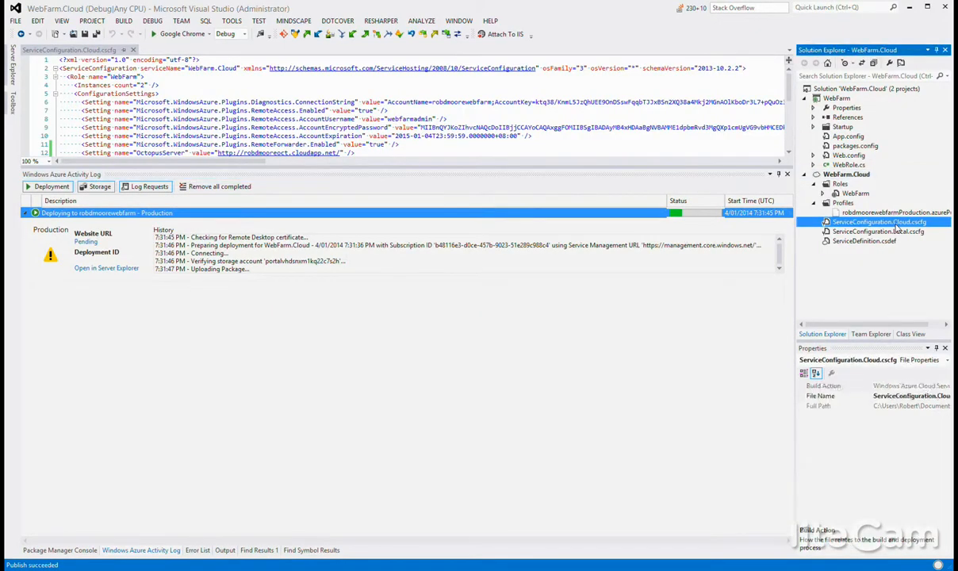
pyautogui.scroll(-3, 256, 123)
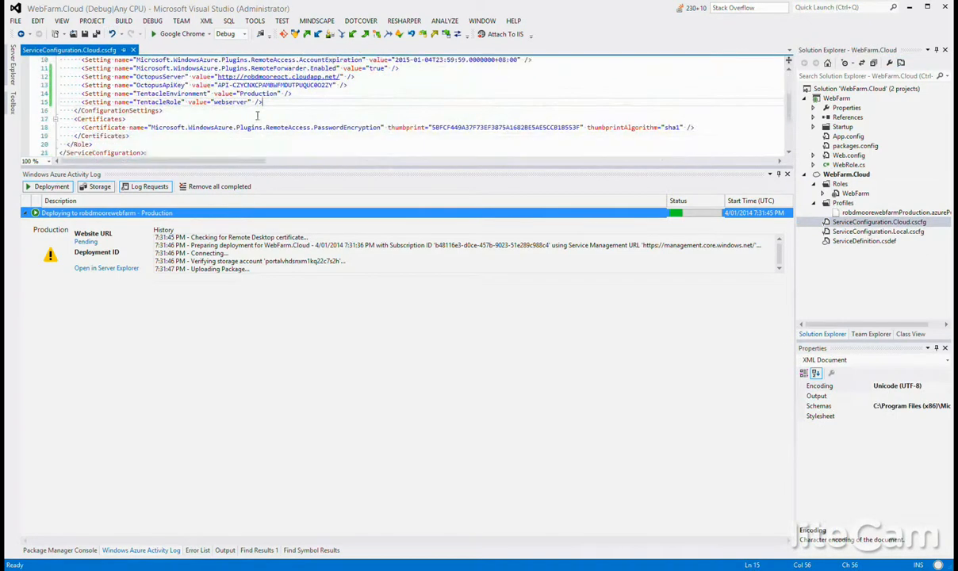
pyautogui.doubleClick(250, 94)
pyautogui.doubleClick(162, 94)
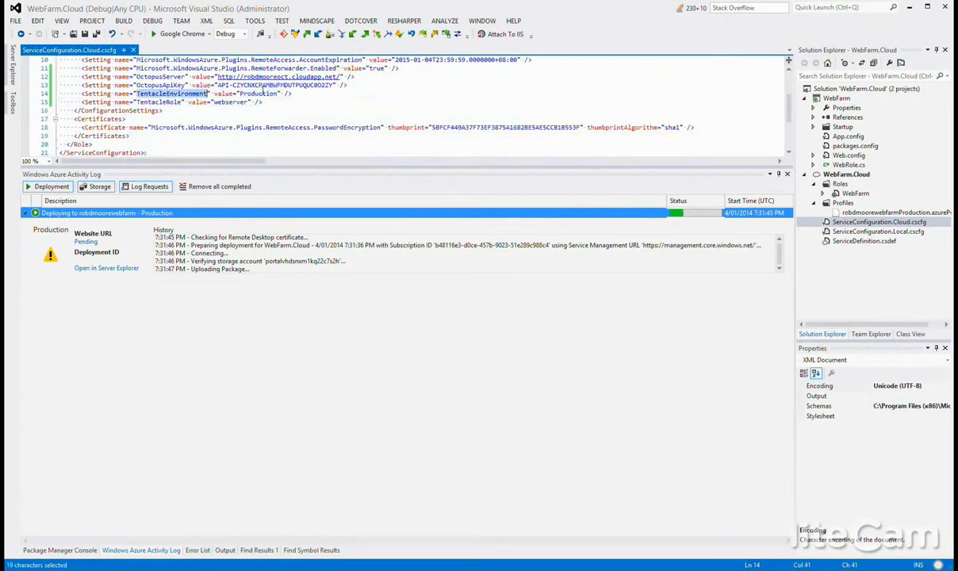
pyautogui.doubleClick(253, 94)
pyautogui.doubleClick(222, 101)
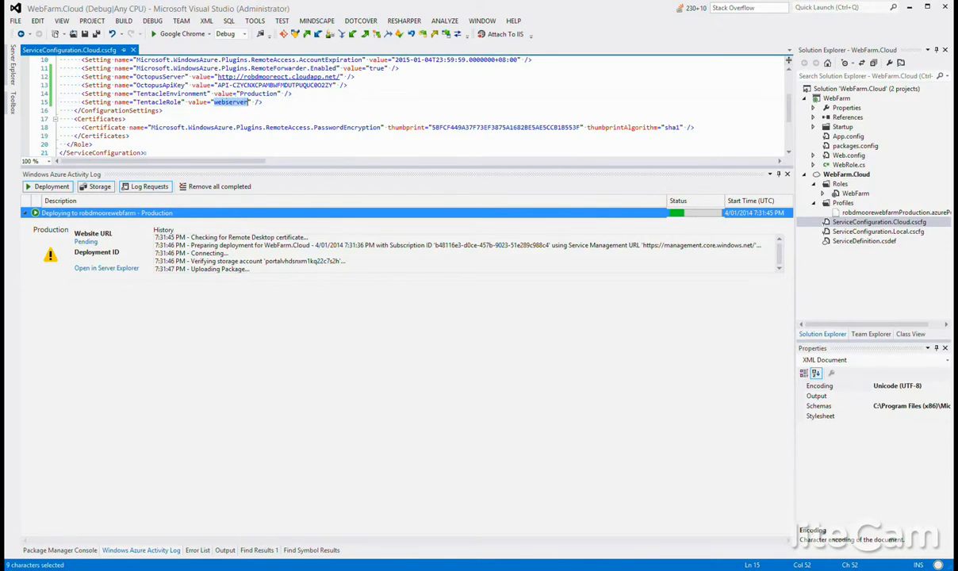
pyautogui.click(89, 568)
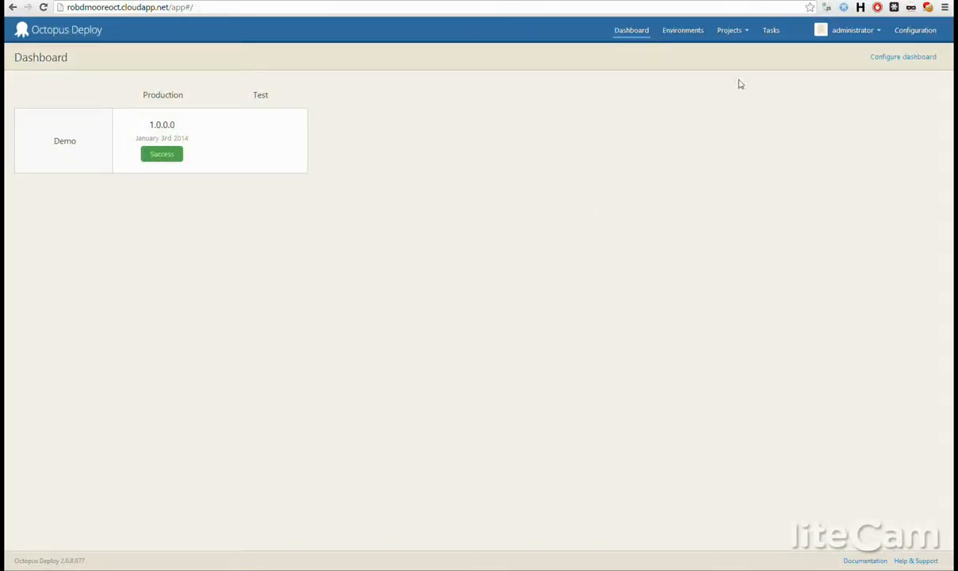
# Open the '1. Deploy' step in the Demo project's deployment process.
pyautogui.click(737, 33)
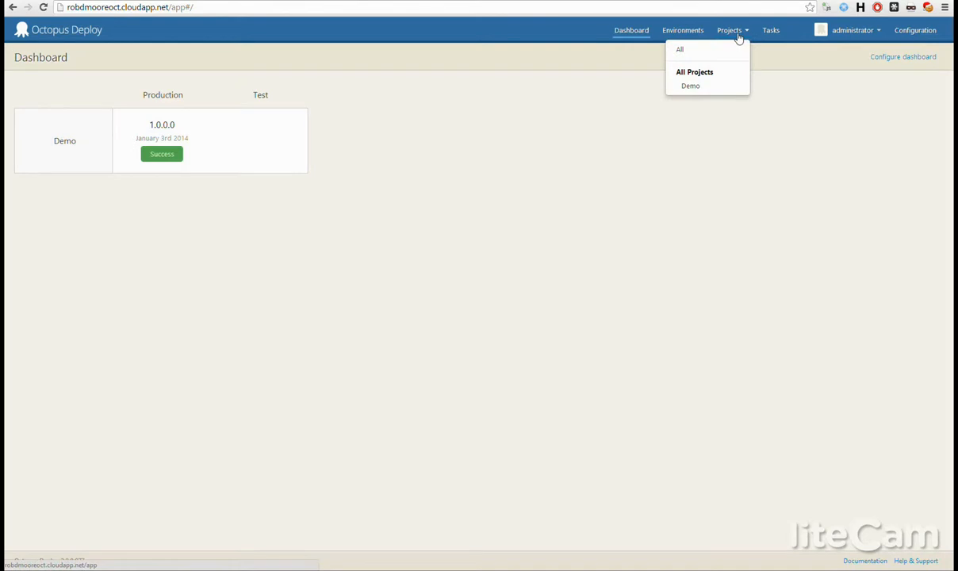
pyautogui.click(698, 86)
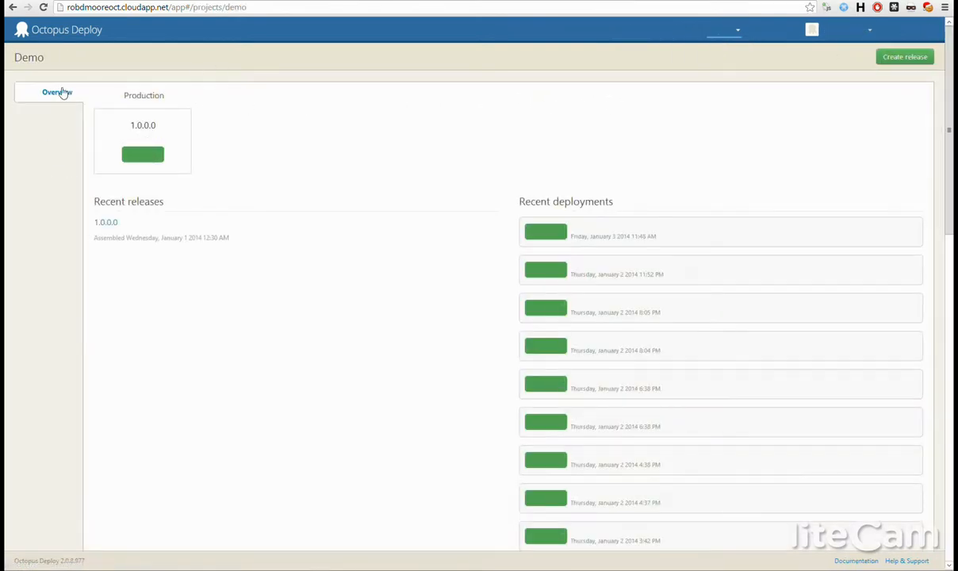
pyautogui.click(58, 117)
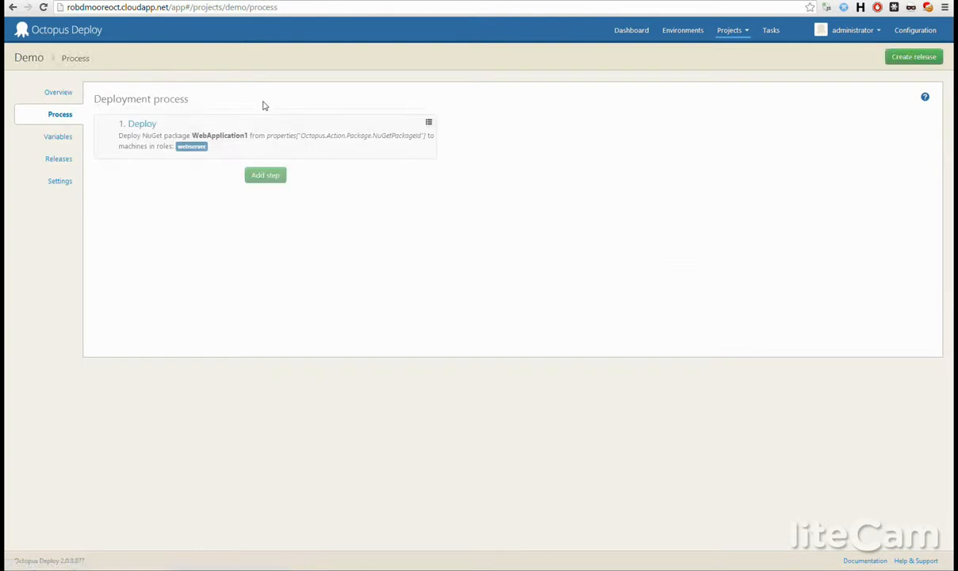
pyautogui.click(148, 124)
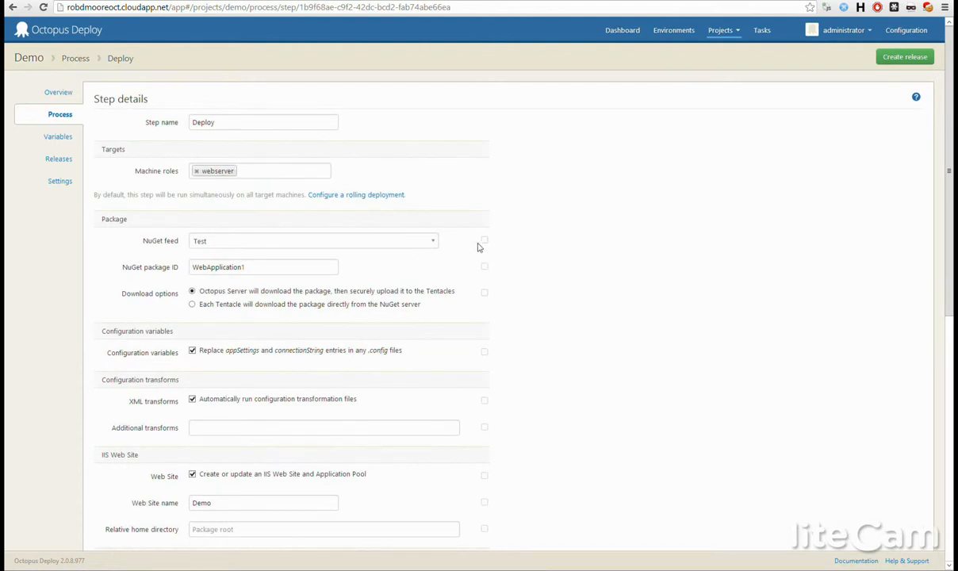
pyautogui.scroll(-2, 476, 246)
pyautogui.scroll(-1, 508, 230)
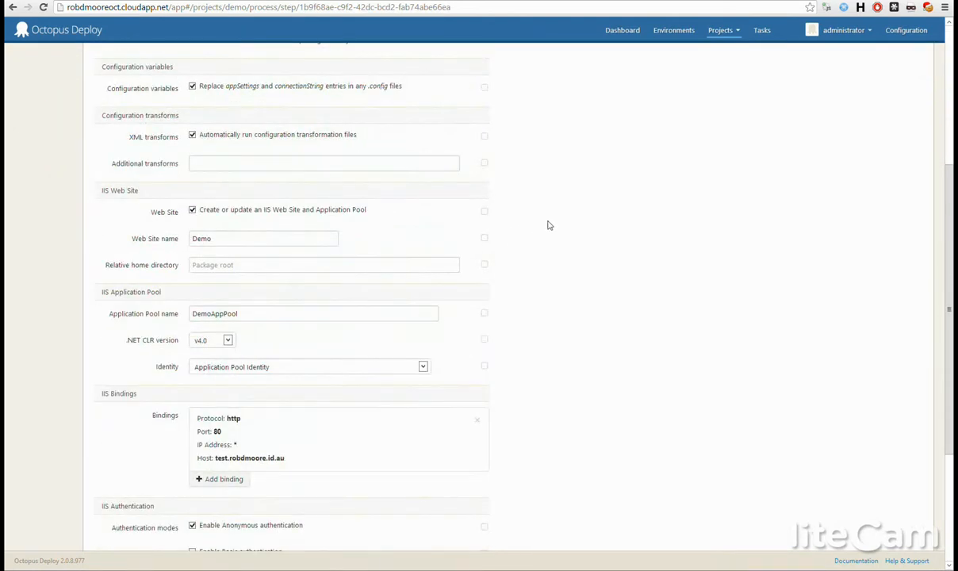
pyautogui.scroll(-1, 548, 222)
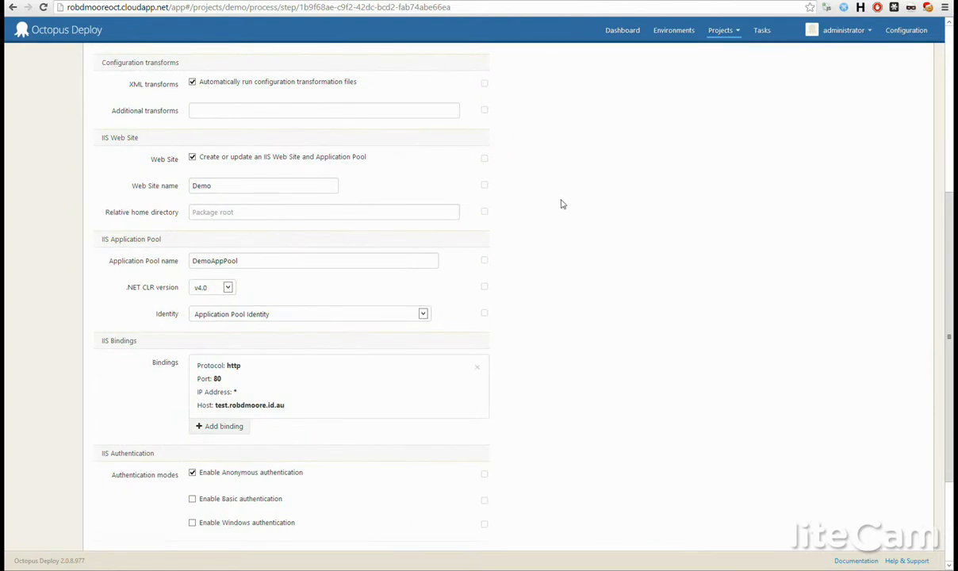
pyautogui.scroll(-1, 563, 205)
# Review the step's IIS settings: site Demo, app pool DemoAppPool, http binding for test.robdmoore.id.au.
pyautogui.doubleClick(203, 133)
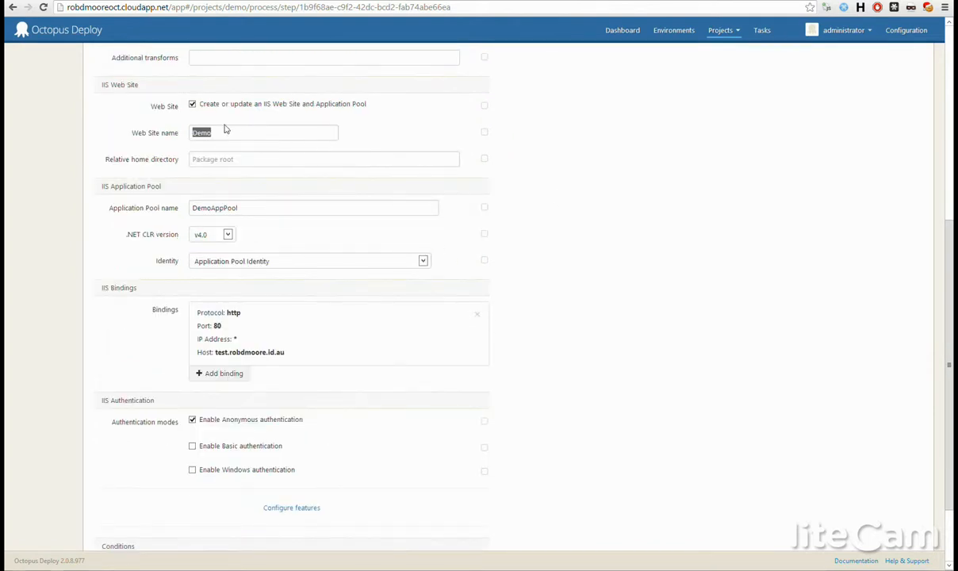
pyautogui.click(222, 131)
pyautogui.doubleClick(224, 133)
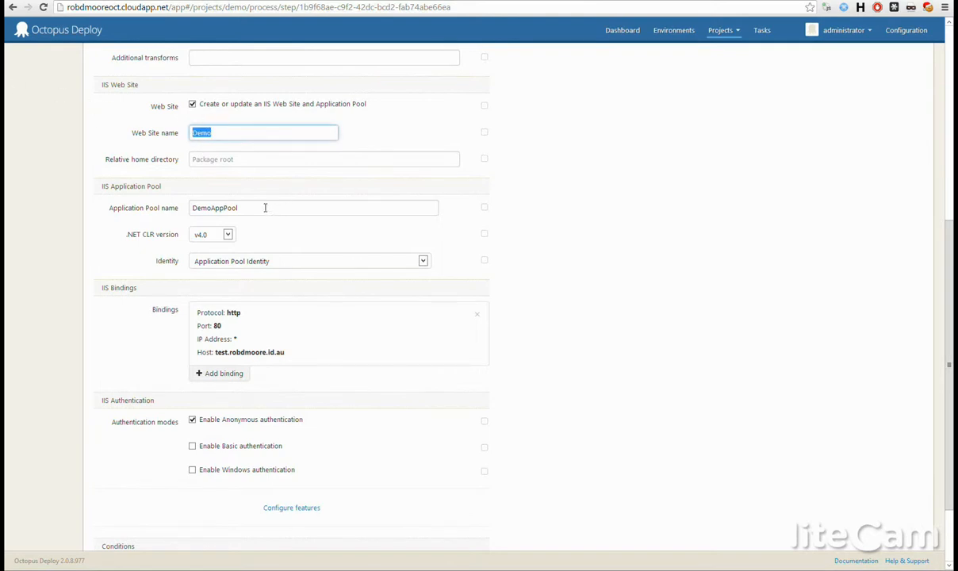
pyautogui.doubleClick(238, 208)
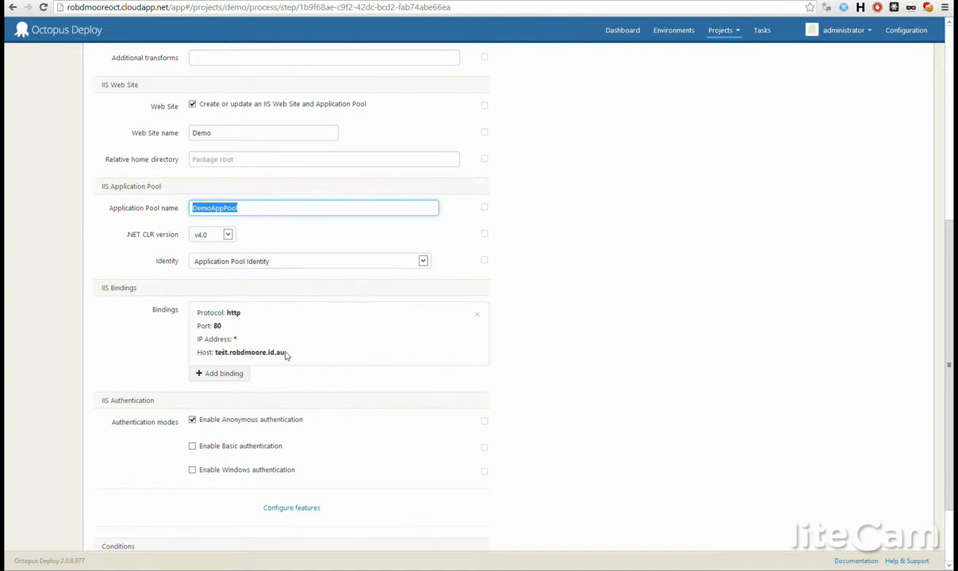
pyautogui.scroll(1, 599, 342)
pyautogui.click(600, 342)
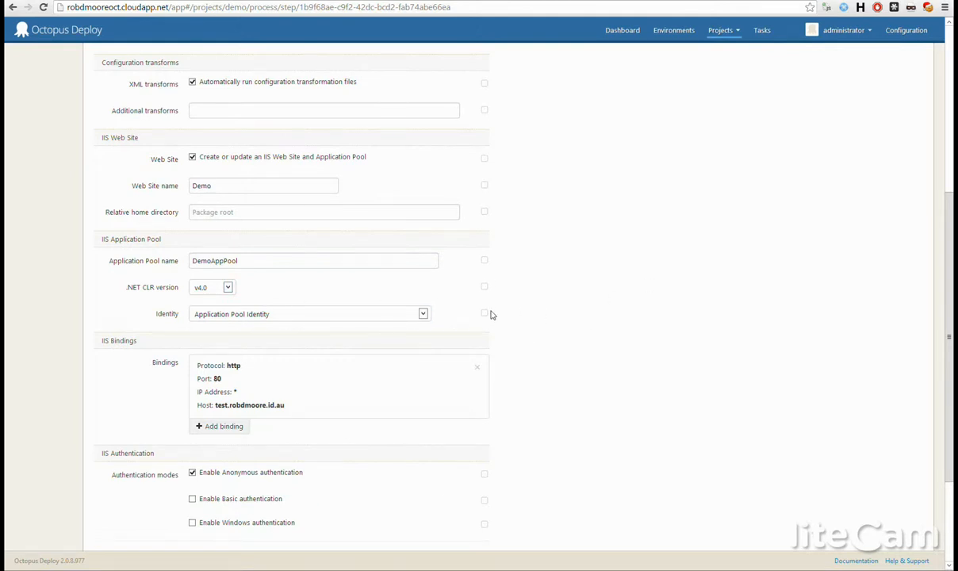
pyautogui.scroll(-2, 491, 315)
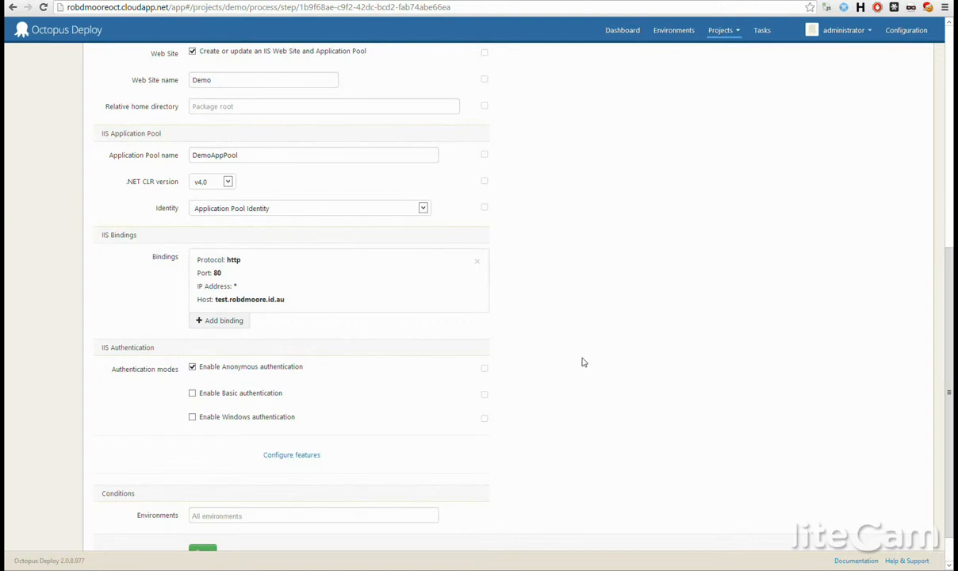
pyautogui.scroll(8, 583, 366)
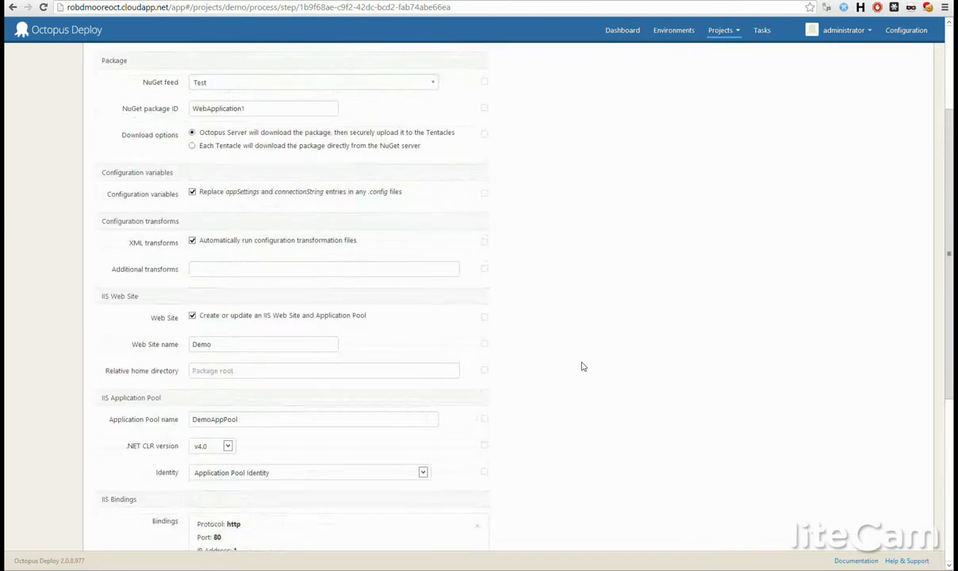
pyautogui.scroll(-9, 584, 366)
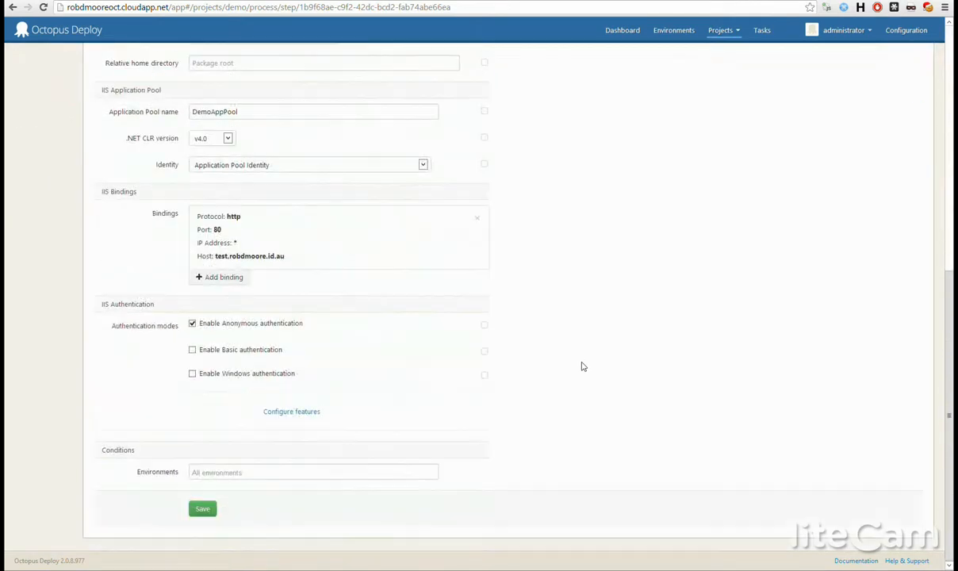
pyautogui.scroll(10, 583, 367)
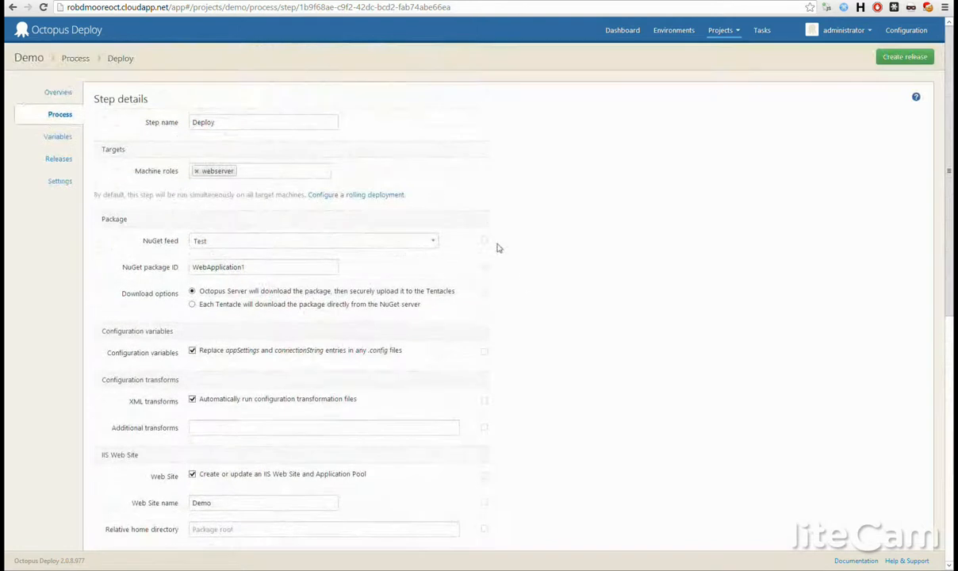
# Log back into the Azure portal and view robdmoorewebfarm's instances WebFarm_IN_0 and WebFarm_IN_1.
pyautogui.click(63, 33)
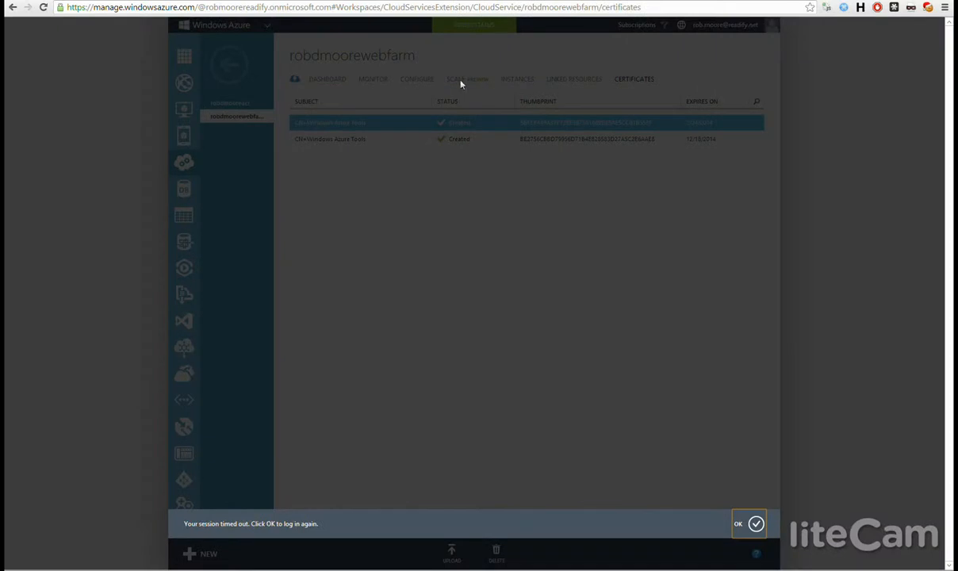
pyautogui.click(753, 524)
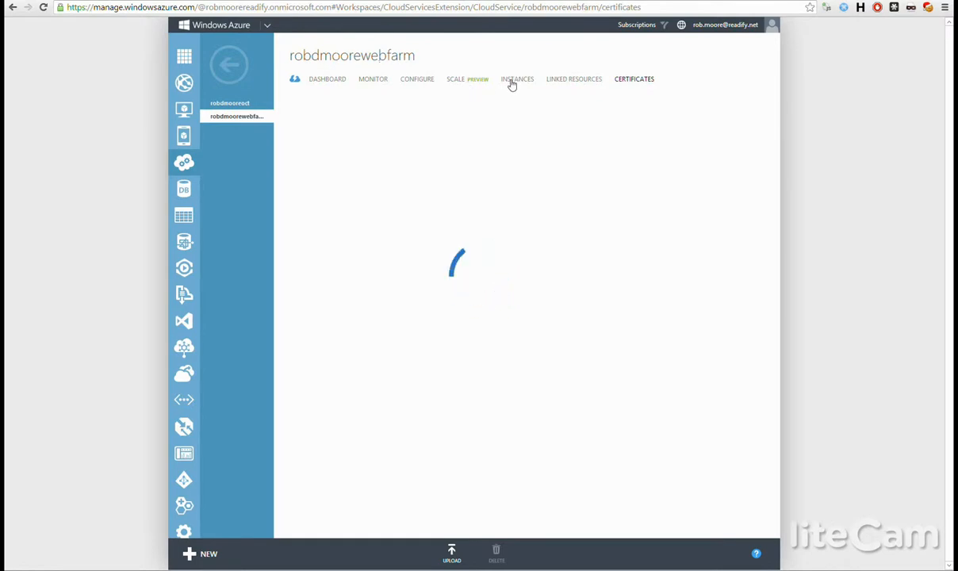
pyautogui.click(514, 80)
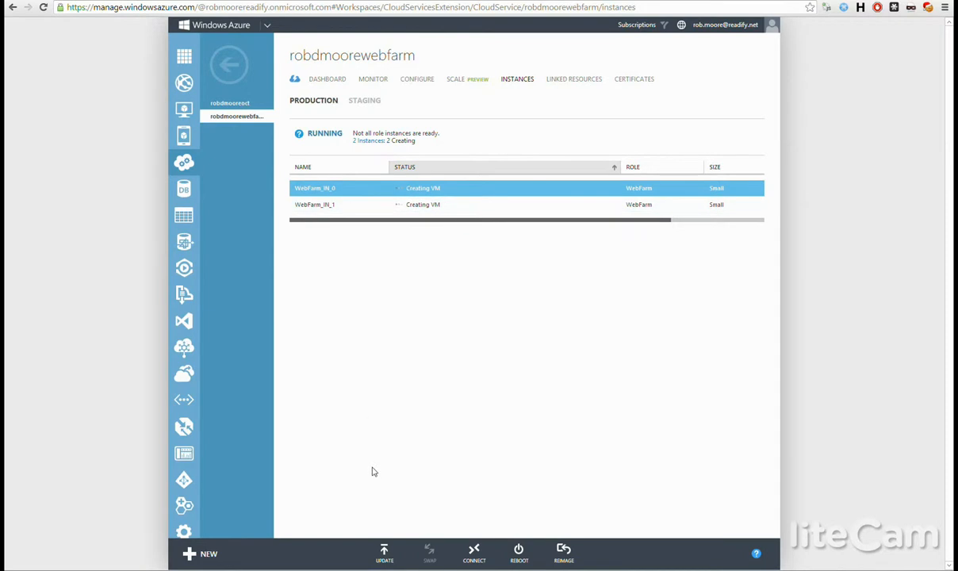
# Check the Windows Azure Activity Log for the instances' VM creation progress, then return to the browser.
pyautogui.click(226, 567)
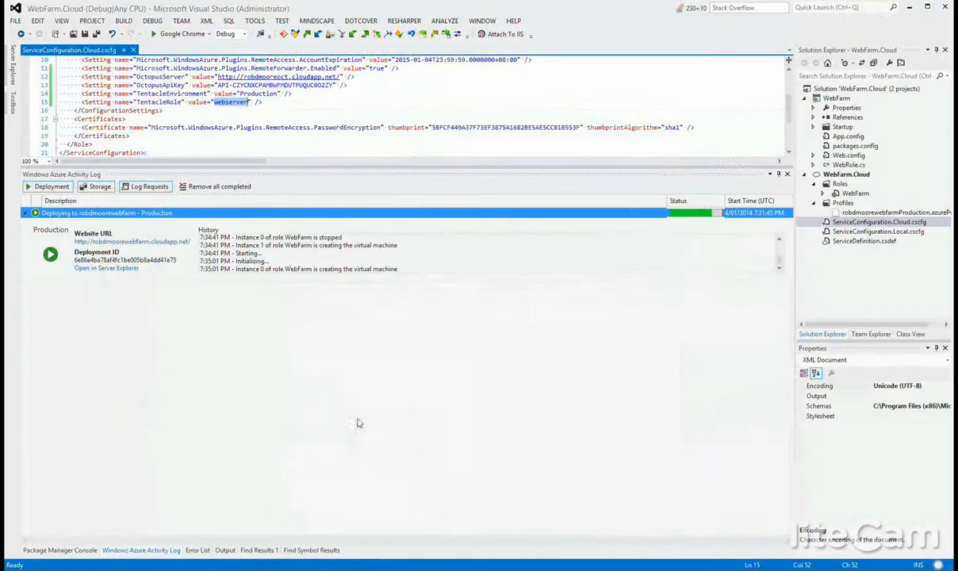
pyautogui.click(301, 257)
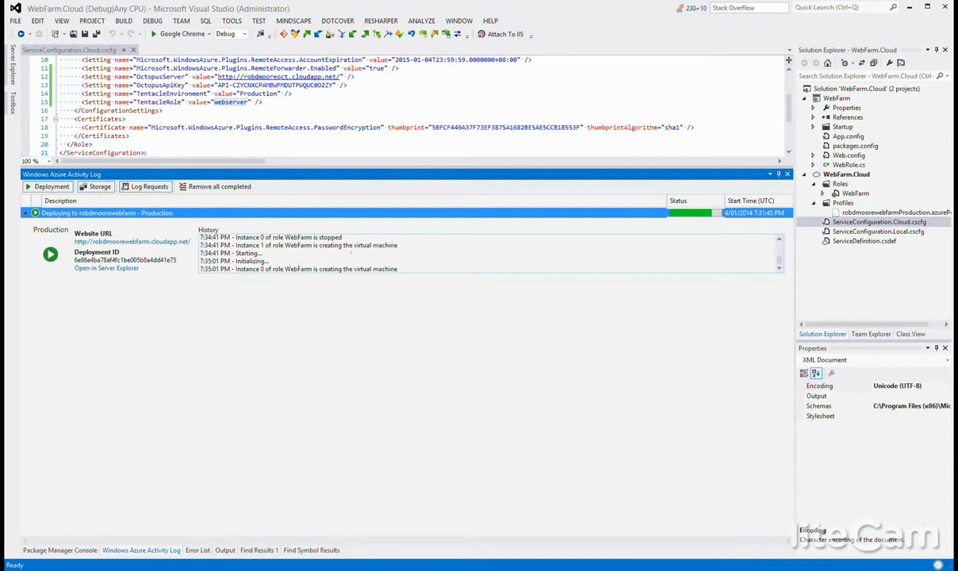
pyautogui.moveTo(67, 570)
pyautogui.click(71, 533)
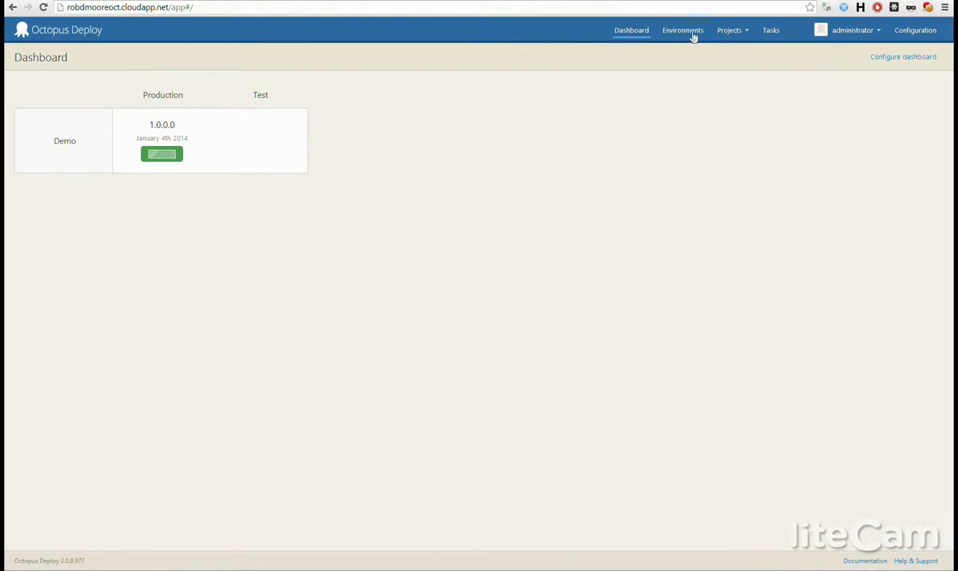
pyautogui.click(684, 31)
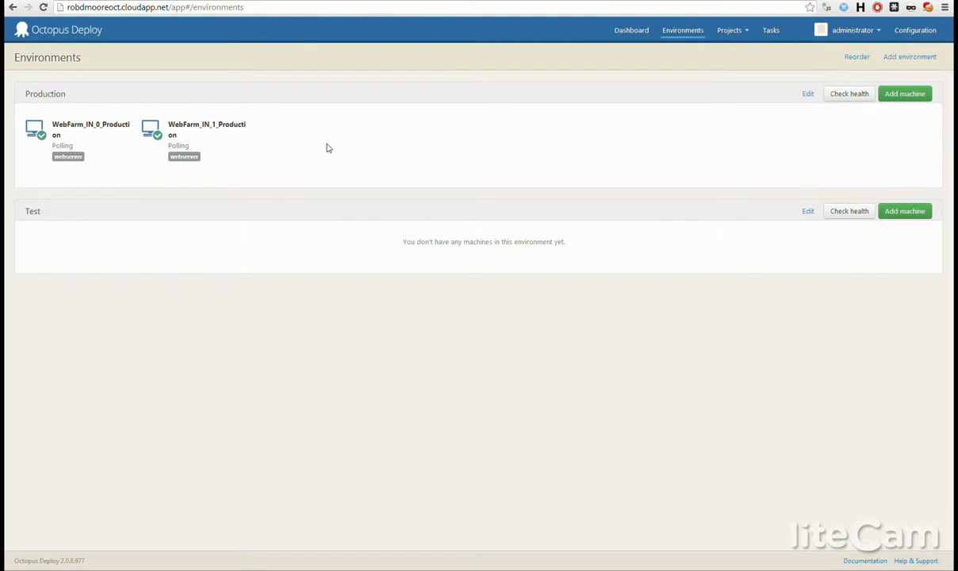
pyautogui.click(69, 34)
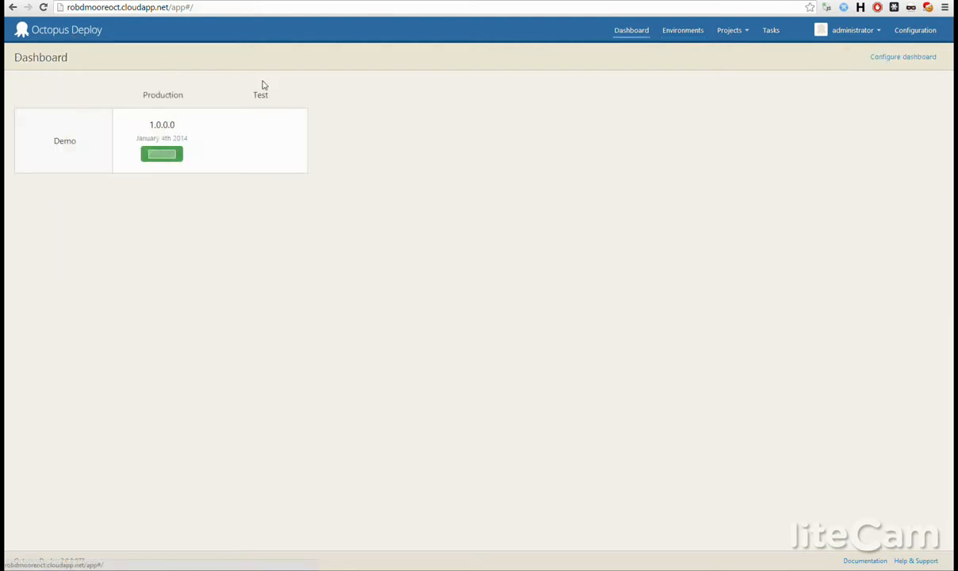
pyautogui.moveTo(176, 158)
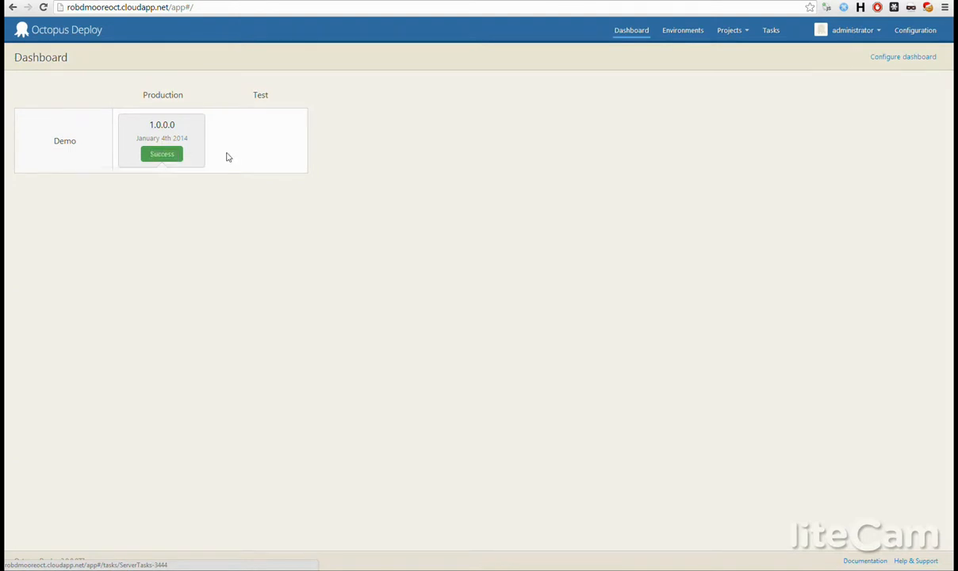
# Review the task log of release 1.0.0.0's successful Deploy to Production (#33), then return to Azure instances.
pyautogui.click(161, 138)
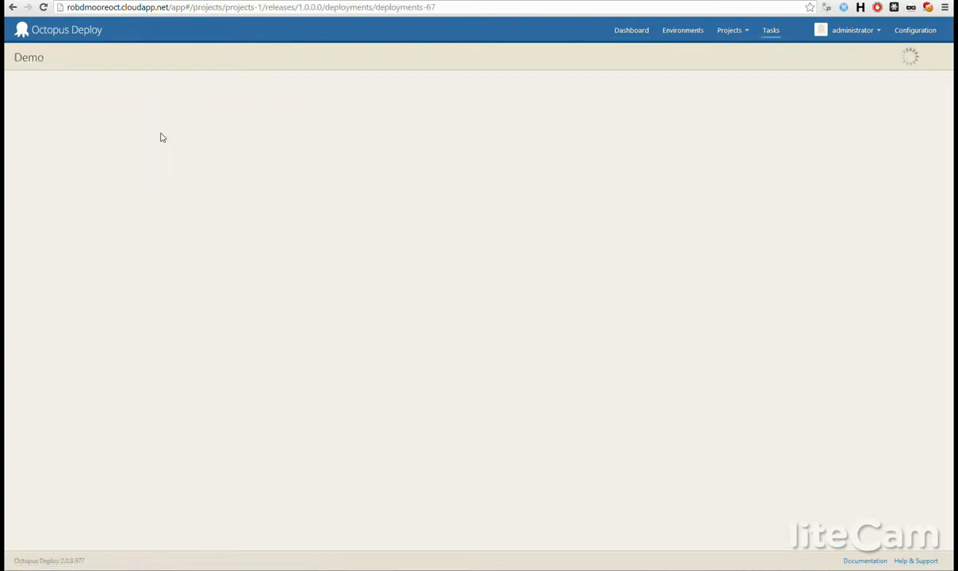
pyautogui.click(123, 60)
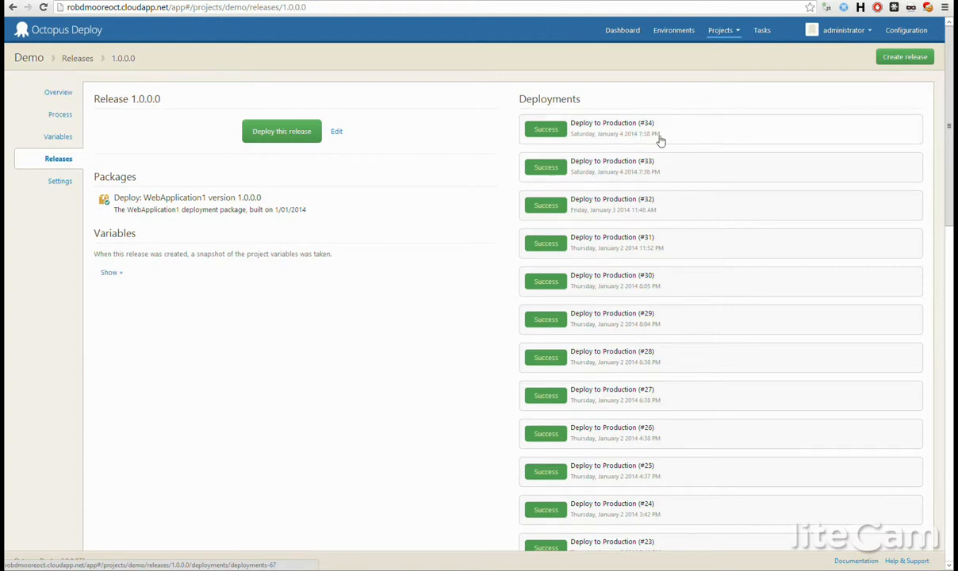
pyautogui.click(560, 164)
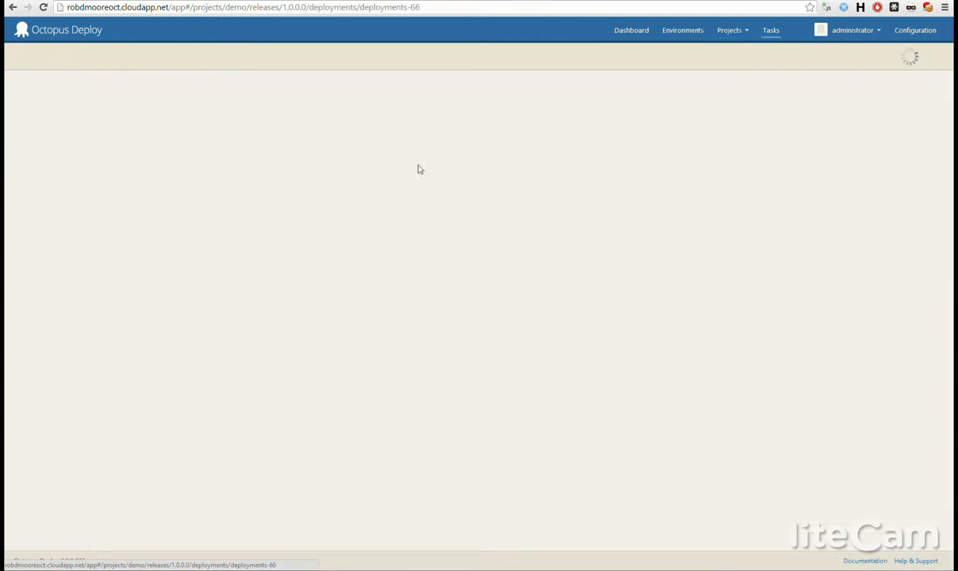
pyautogui.click(112, 91)
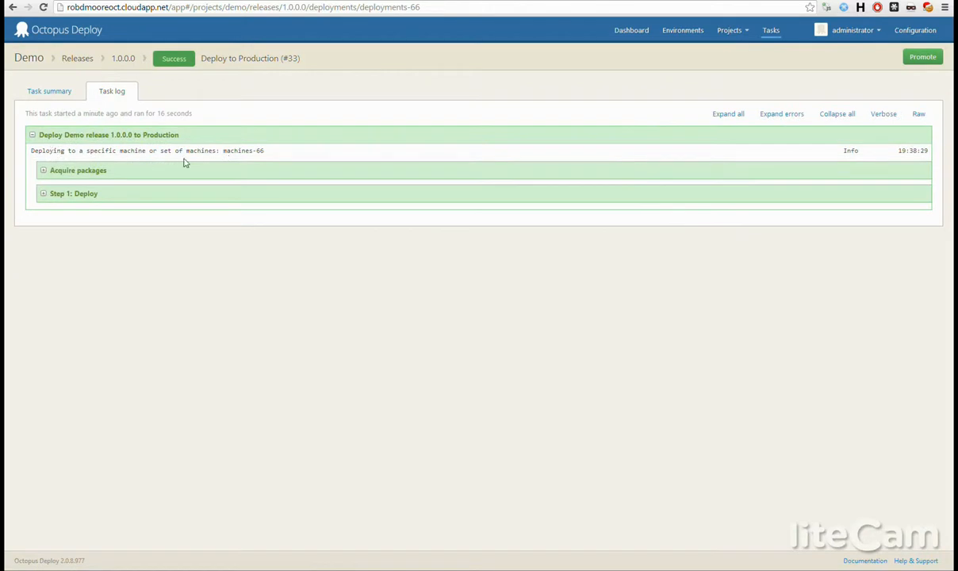
pyautogui.moveTo(223, 151); pyautogui.dragTo(268, 152)
pyautogui.click(269, 153)
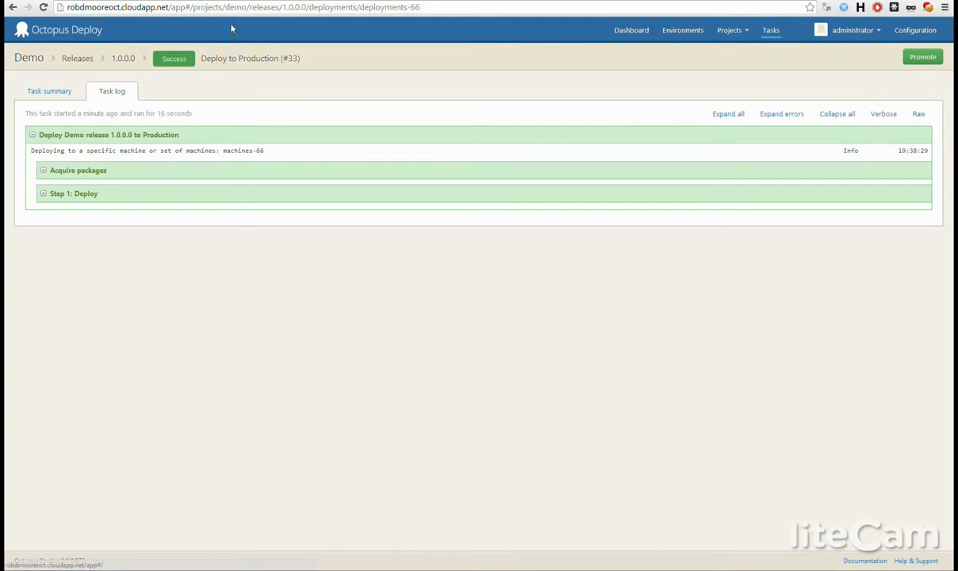
pyautogui.hotkey('ctrl', 'Tab')
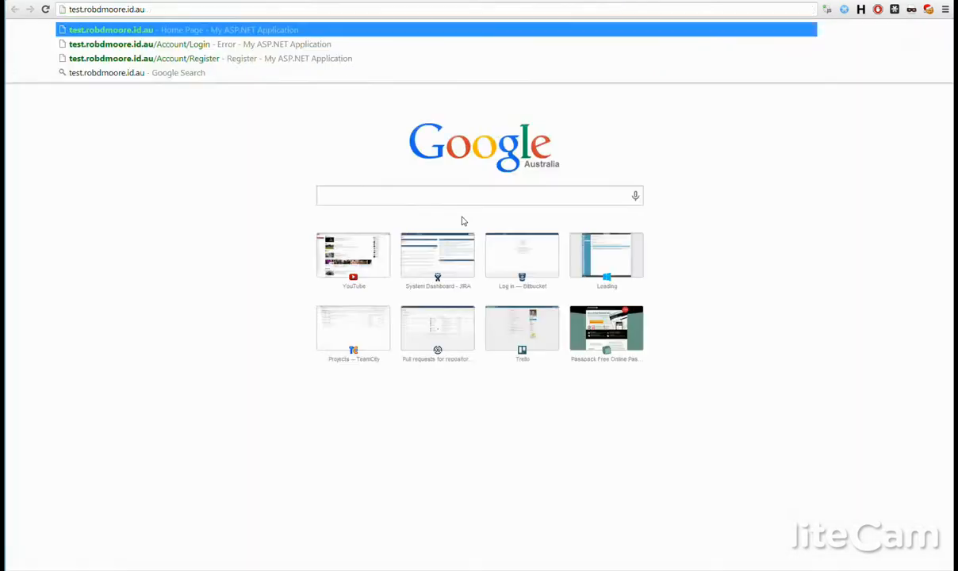
# Load the live ASP.NET site at test.robdmoore.id.au, then return to Visual Studio.
pyautogui.press('Return')
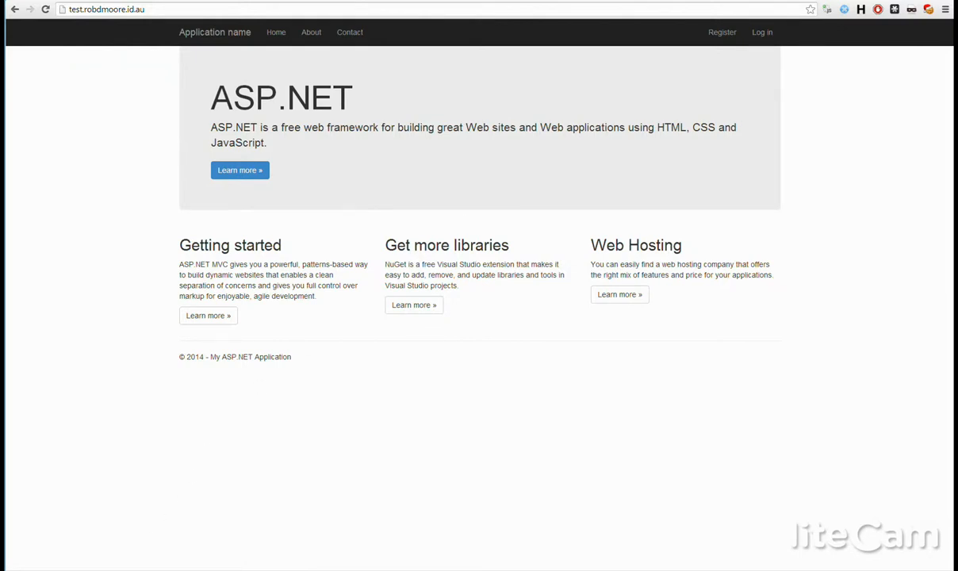
pyautogui.click(141, 570)
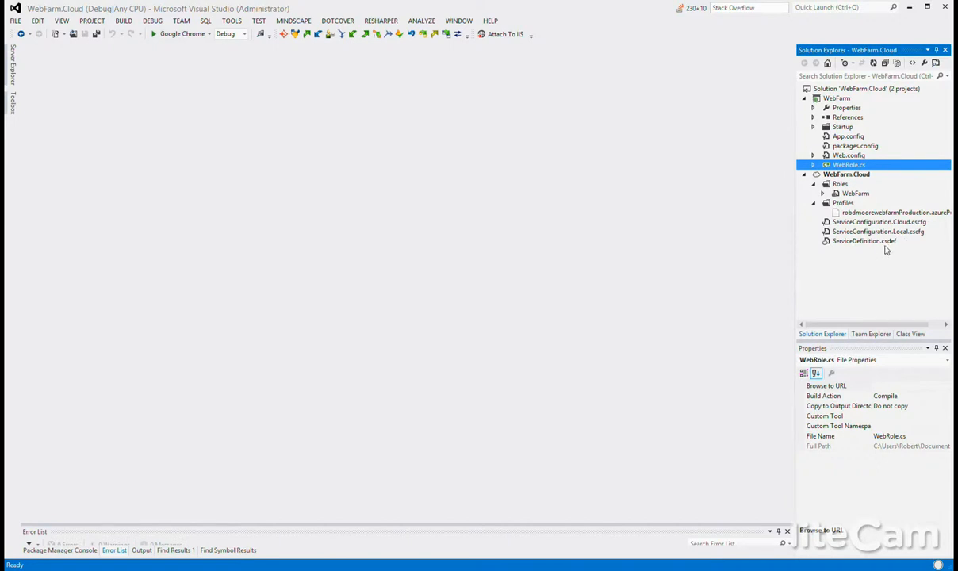
# Open ServiceConfiguration.Cloud.cscfg and ServiceDefinition.csdef, highlighting the http endpoint definition on line 12.
pyautogui.doubleClick(919, 223)
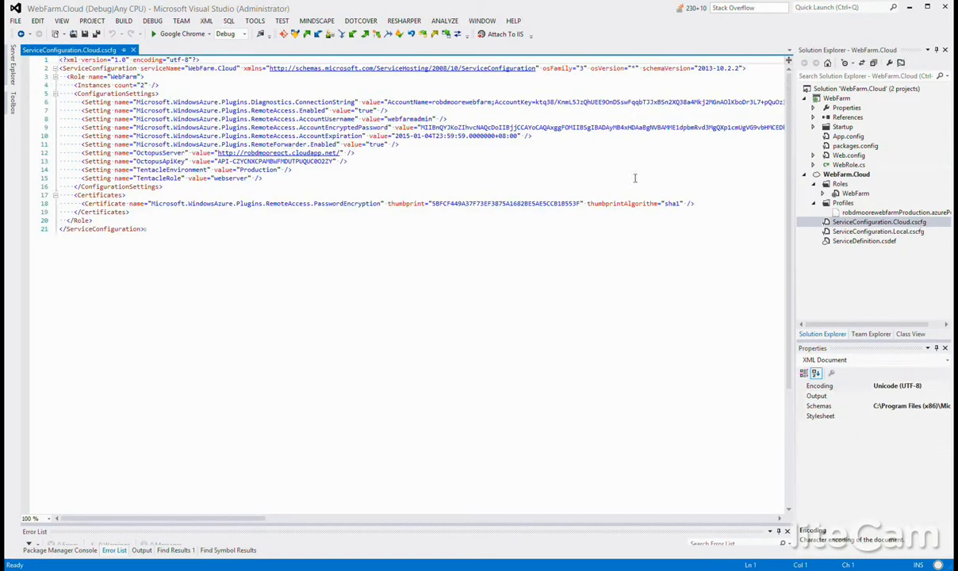
pyautogui.doubleClick(882, 243)
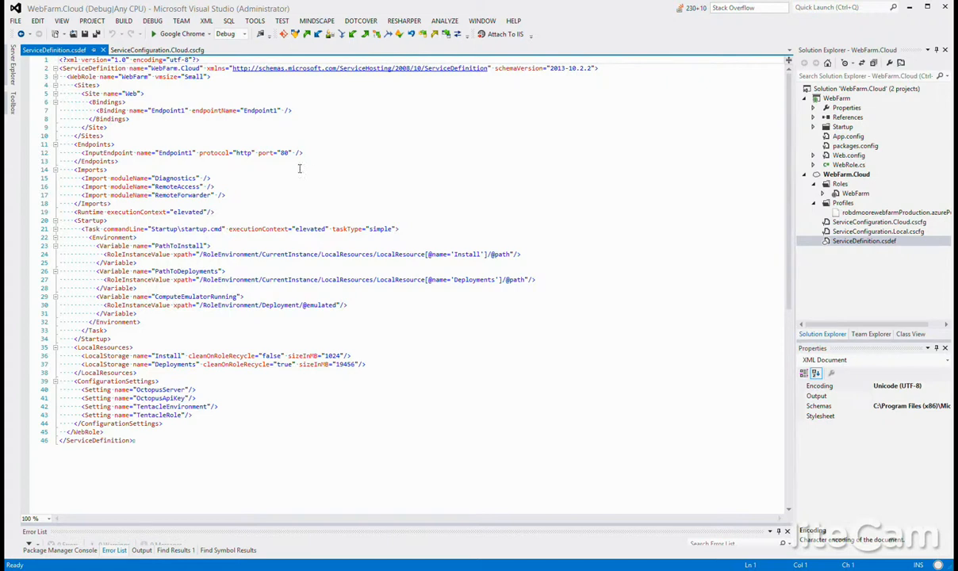
pyautogui.moveTo(254, 153); pyautogui.dragTo(161, 156)
pyautogui.click(328, 152)
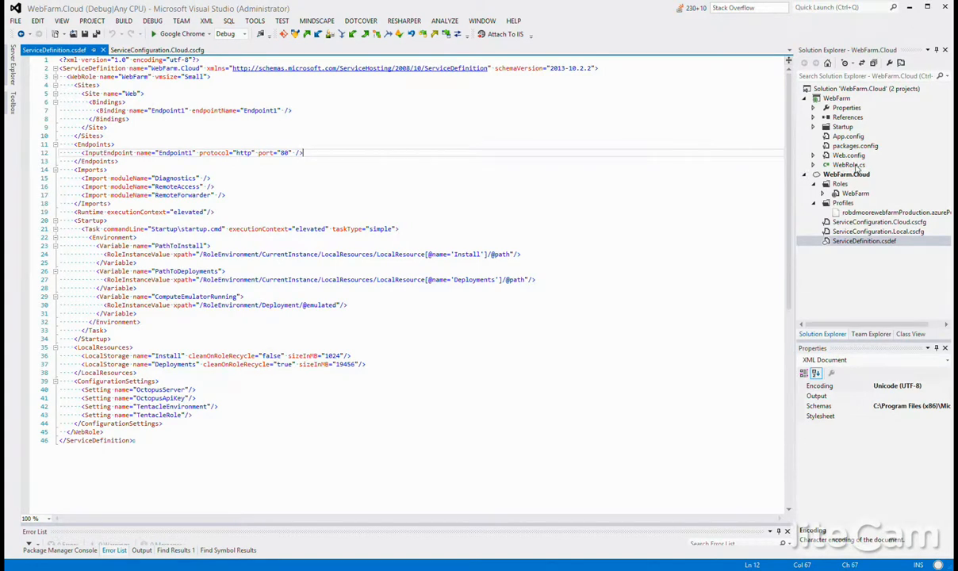
# Open WebRole.cs and review its OnStart, Run and OnStop overrides delegating to the OctopusDeploy WebFarmRole.
pyautogui.doubleClick(846, 164)
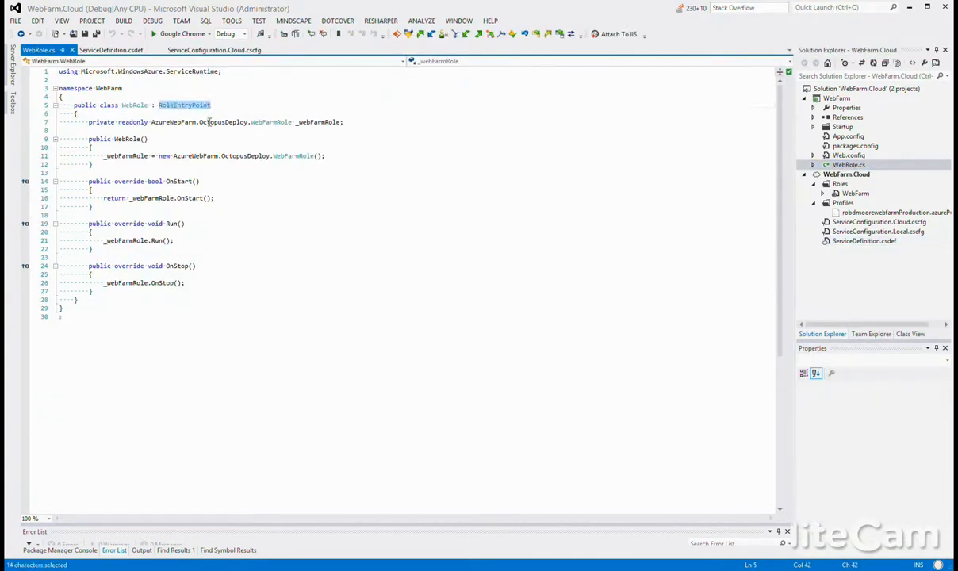
pyautogui.click(209, 122)
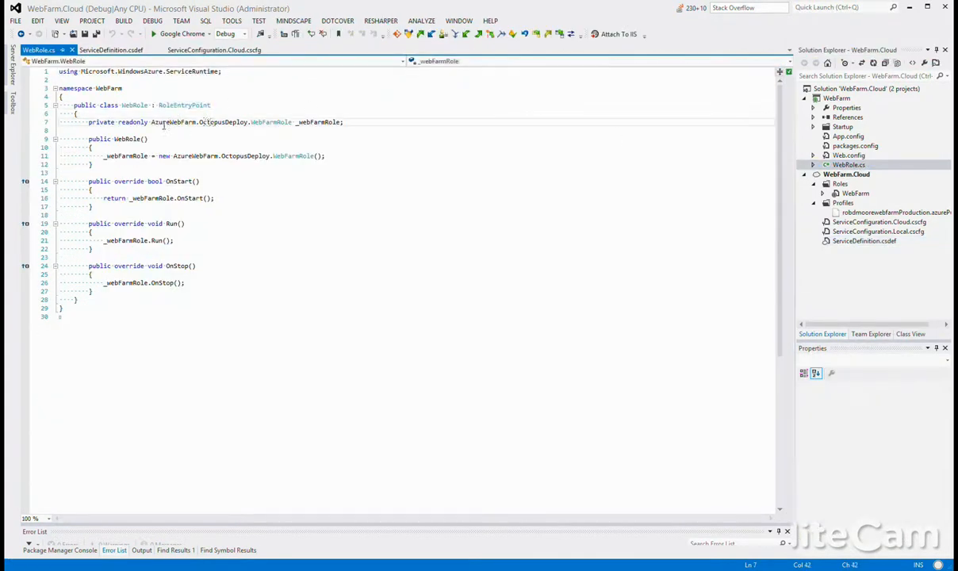
pyautogui.doubleClick(179, 182)
pyautogui.doubleClick(176, 266)
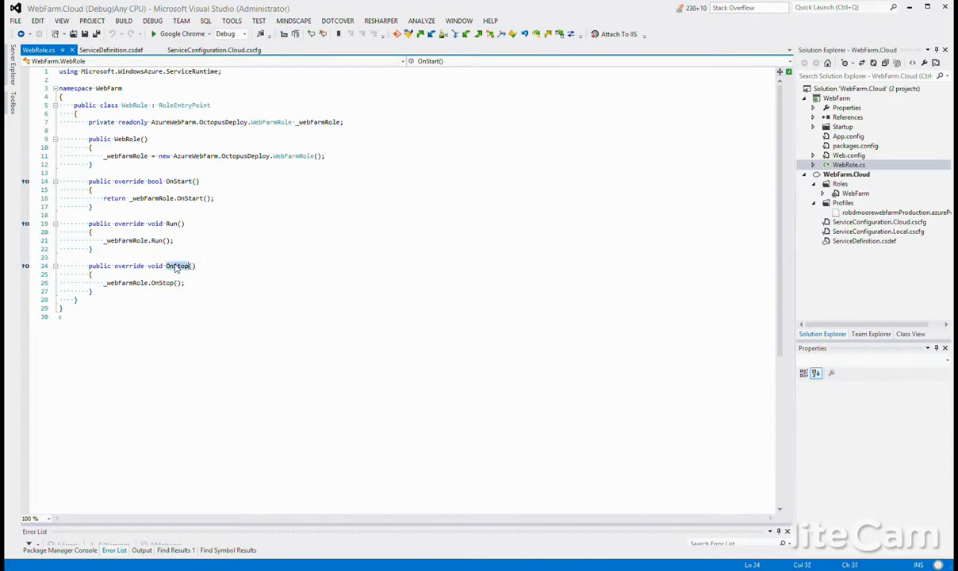
pyautogui.click(169, 224)
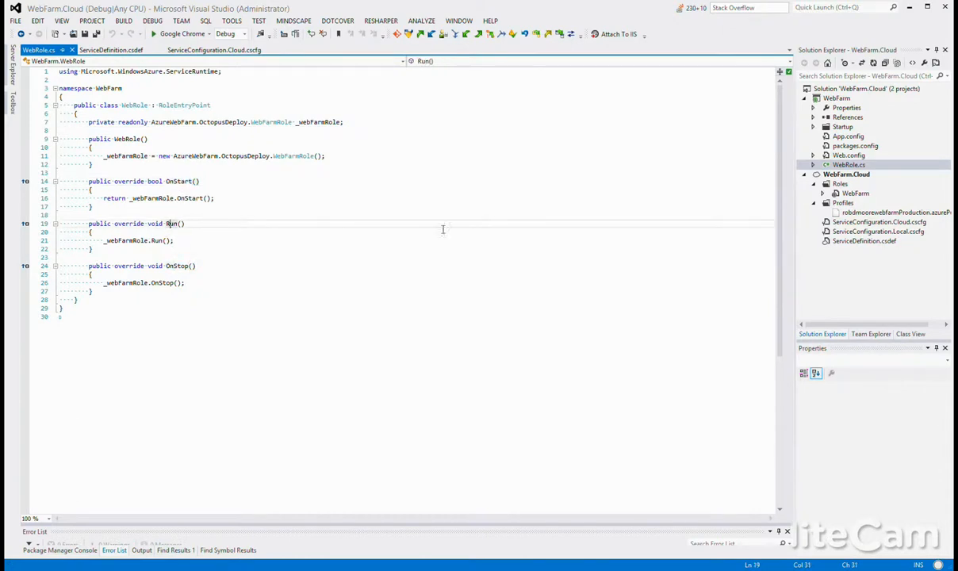